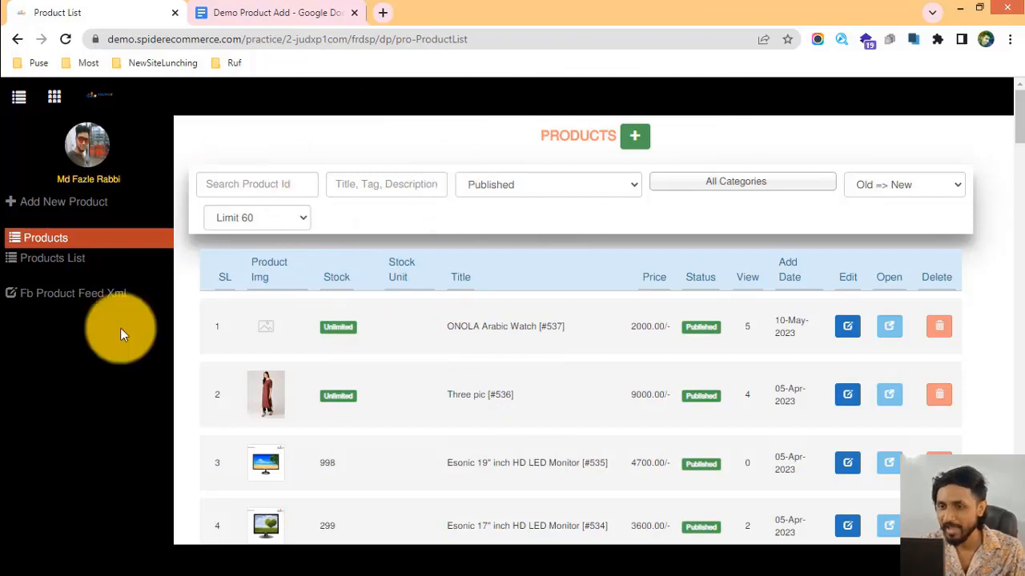
Open the ONOLA Arabic Watch product for editing from the product list and look over its form.
{"action": "left_click_drag", "start_coordinate": [305, 322], "coordinate": [537, 327]}
{"action": "left_click", "coordinate": [525, 326]}
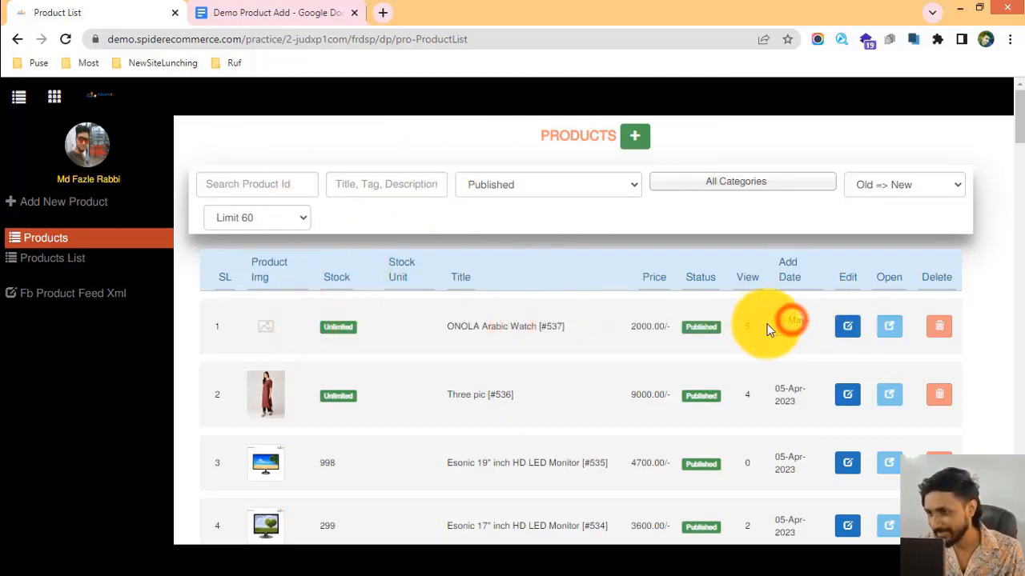
{"action": "left_click", "coordinate": [848, 329]}
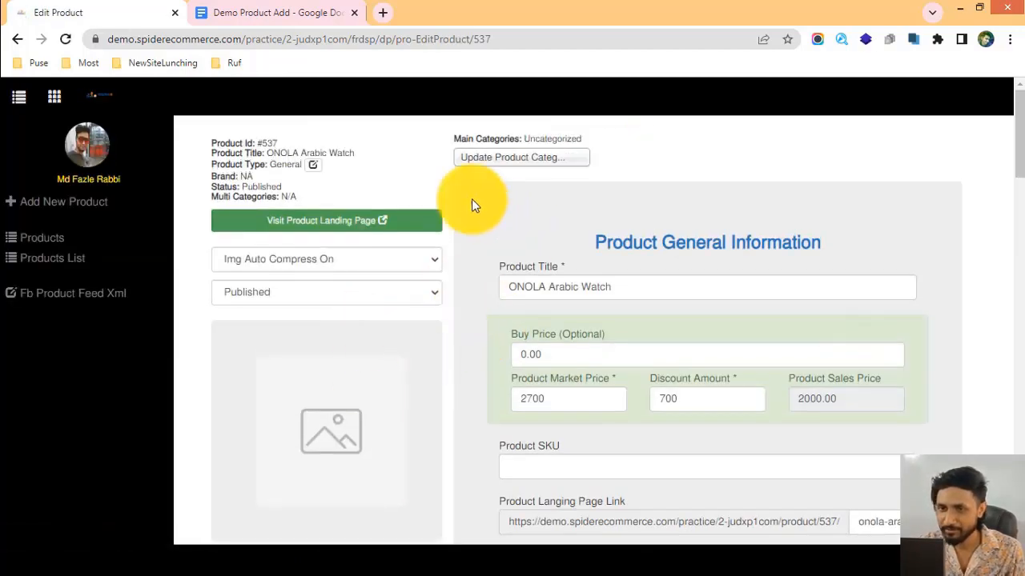
{"action": "scroll", "coordinate": [560, 296], "scroll_direction": "down", "scroll_amount": 10}
{"action": "scroll", "coordinate": [540, 297], "scroll_direction": "up", "scroll_amount": 10}
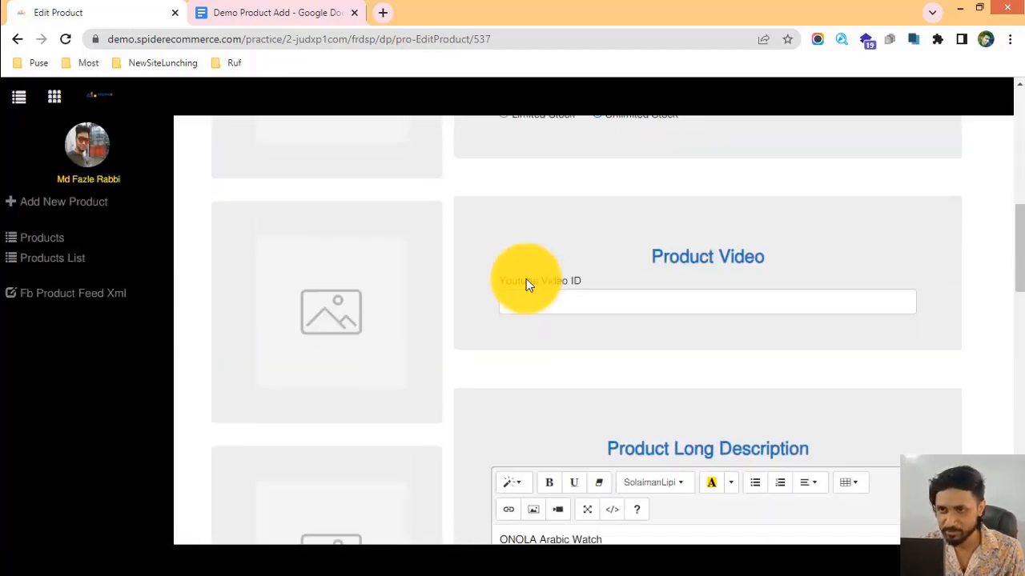
{"action": "scroll", "coordinate": [477, 344], "scroll_direction": "down", "scroll_amount": 10}
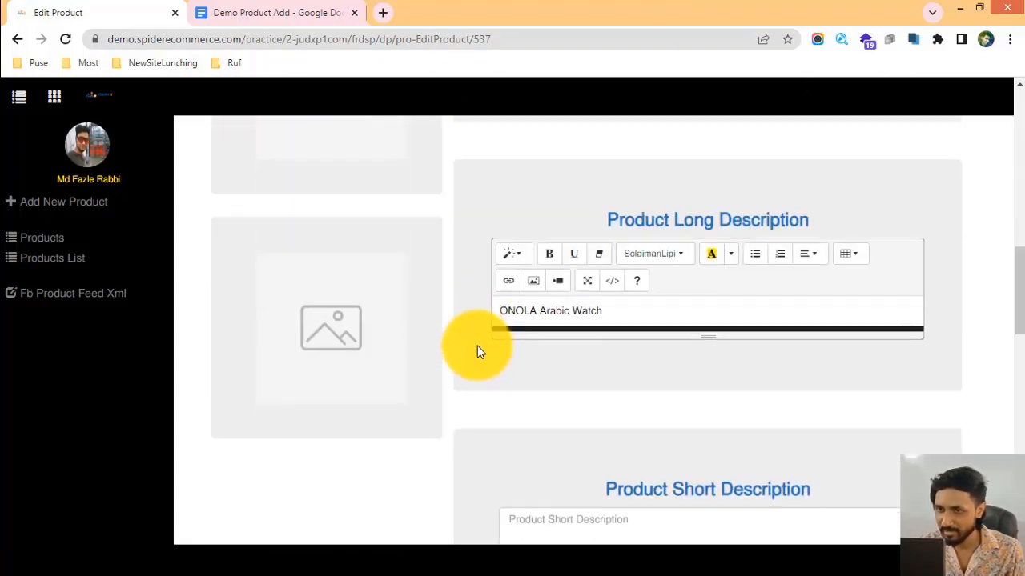
{"action": "scroll", "coordinate": [478, 343], "scroll_direction": "up", "scroll_amount": 10}
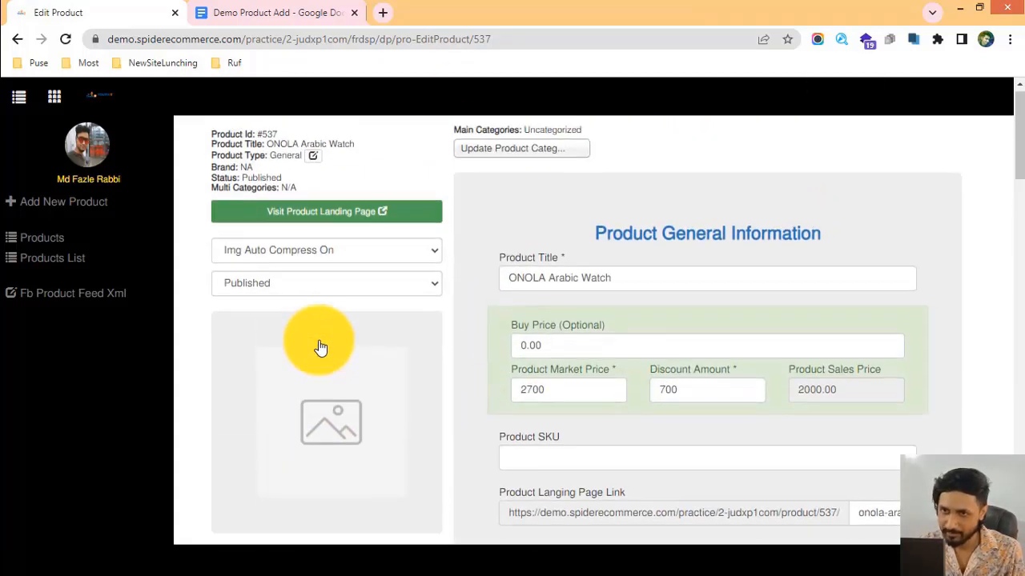
Visit the product's landing page and examine its title, image area, pricing and the related products.
{"action": "left_click", "coordinate": [312, 224]}
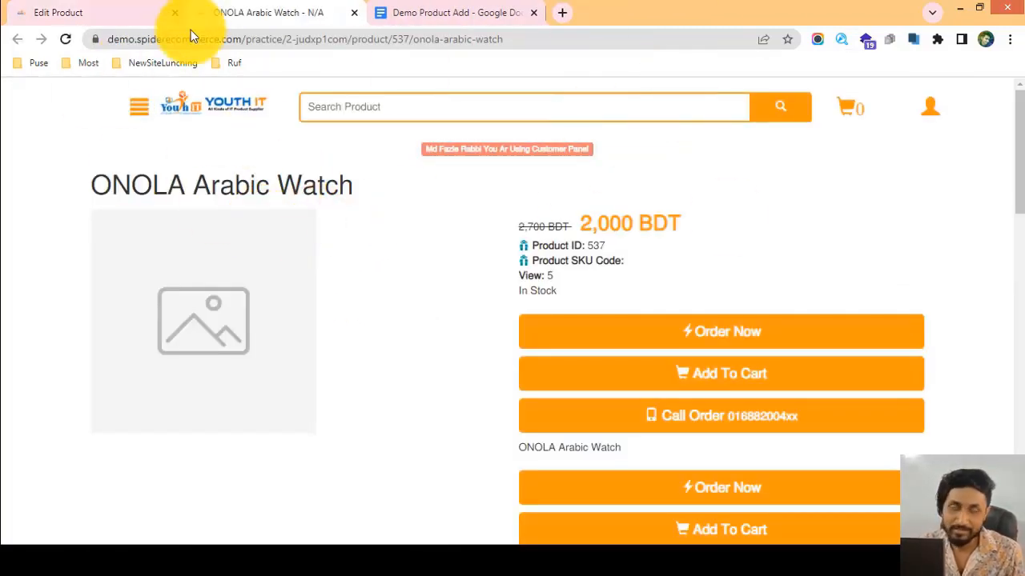
{"action": "scroll", "coordinate": [534, 333], "scroll_direction": "down", "scroll_amount": 15}
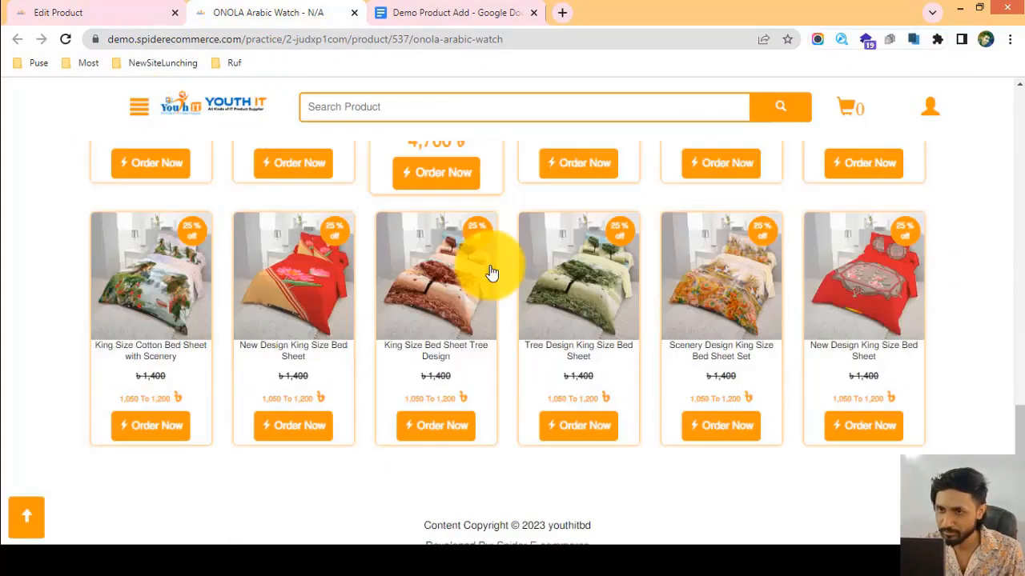
{"action": "scroll", "coordinate": [487, 270], "scroll_direction": "up", "scroll_amount": 15}
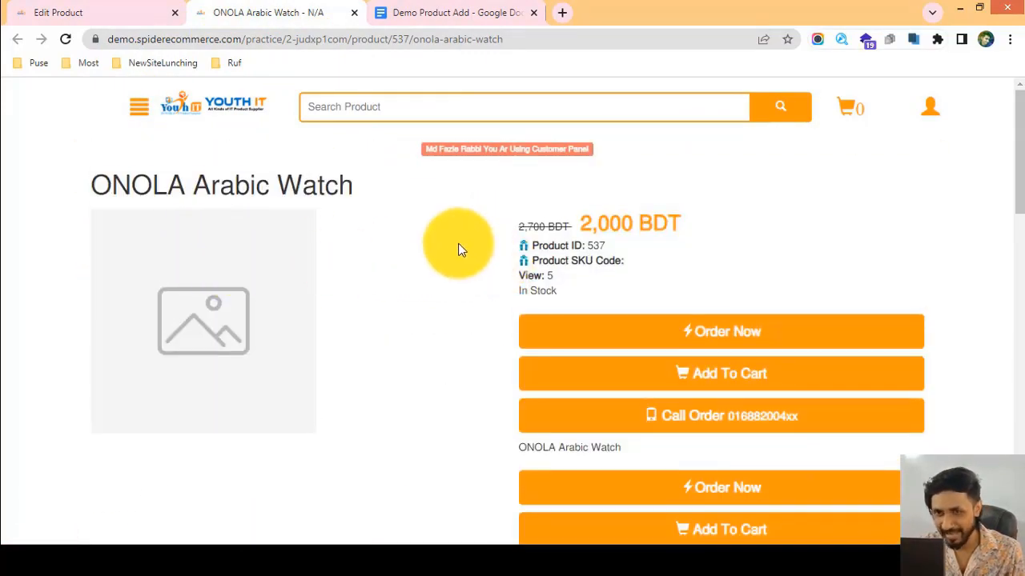
{"action": "scroll", "coordinate": [560, 260], "scroll_direction": "down", "scroll_amount": 3}
{"action": "scroll", "coordinate": [272, 269], "scroll_direction": "up", "scroll_amount": 3}
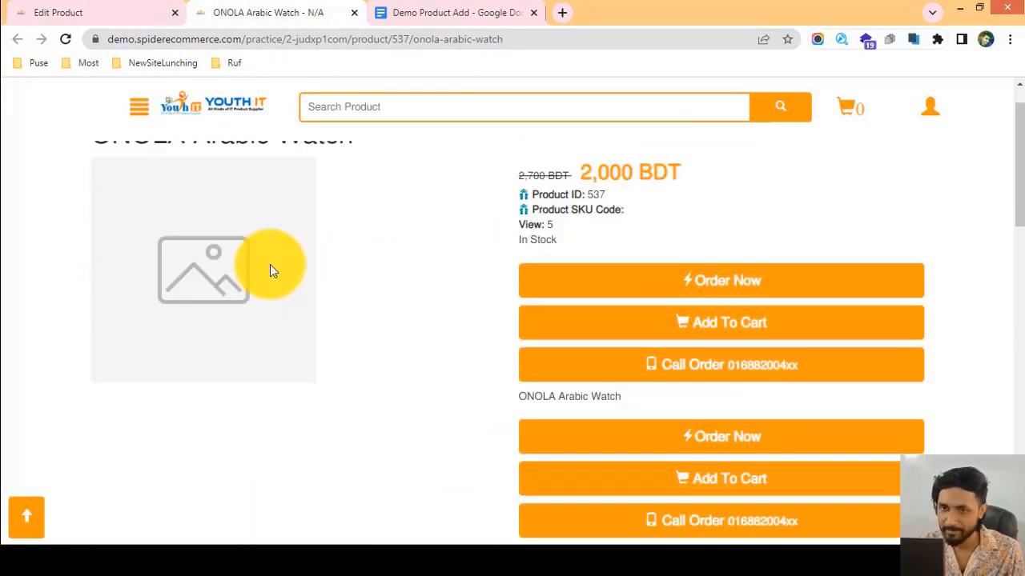
{"action": "left_click_drag", "start_coordinate": [50, 181], "coordinate": [504, 192]}
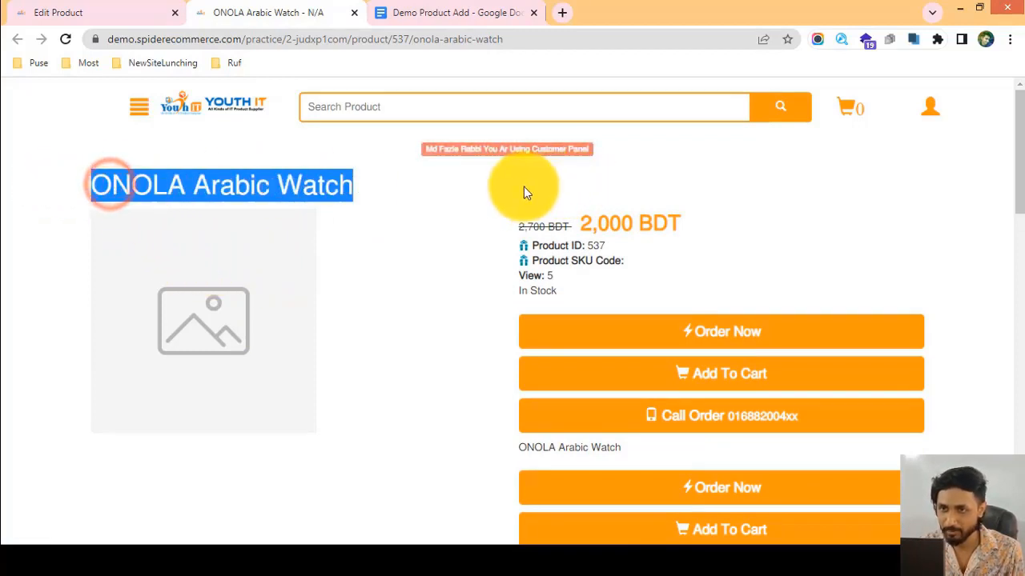
{"action": "scroll", "coordinate": [462, 240], "scroll_direction": "down", "scroll_amount": 3}
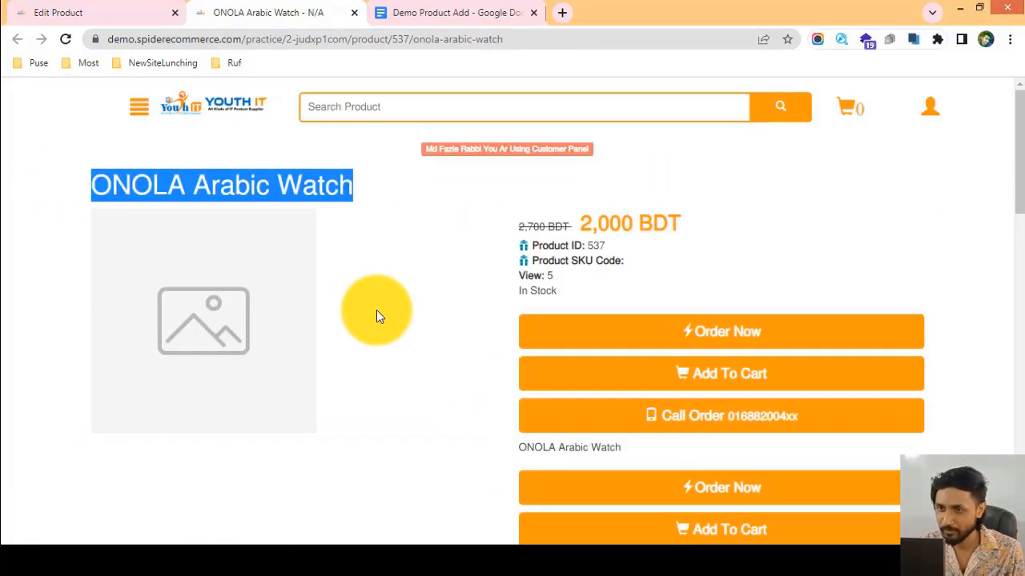
{"action": "scroll", "coordinate": [294, 261], "scroll_direction": "up", "scroll_amount": 3}
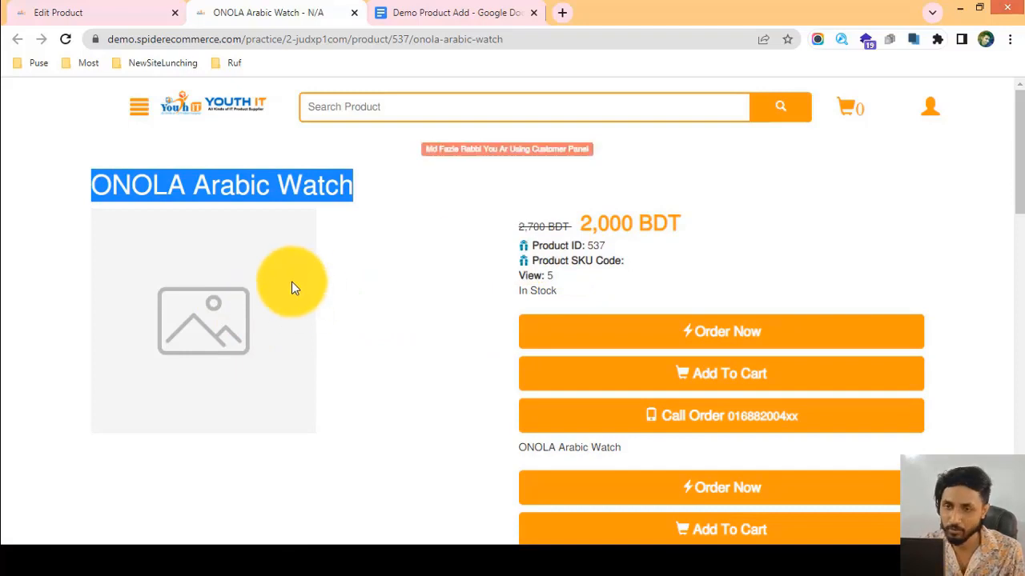
{"action": "left_click", "coordinate": [194, 188]}
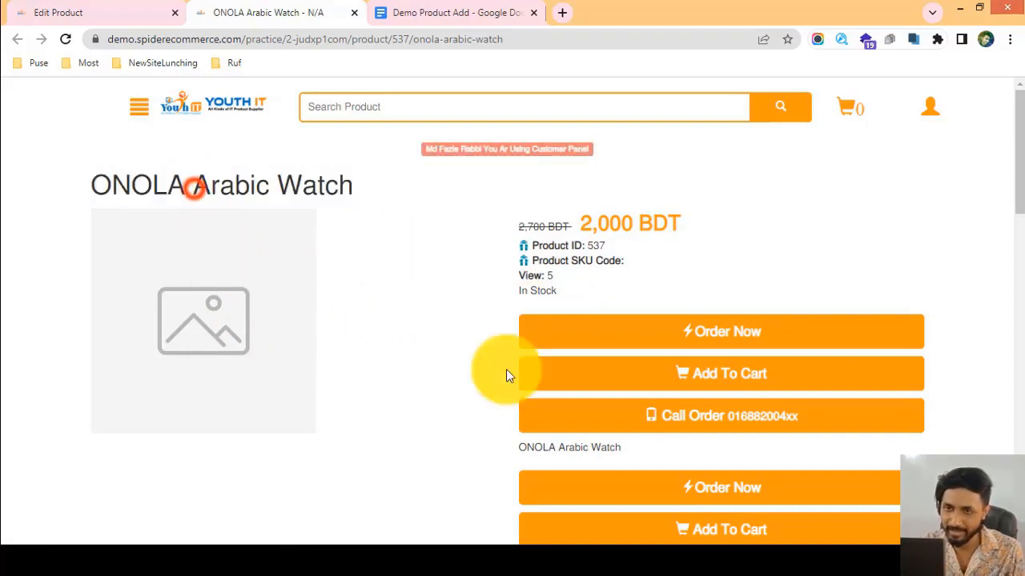
Compare the product's edit form with the title and image area on its landing page.
{"action": "left_click", "coordinate": [112, 11]}
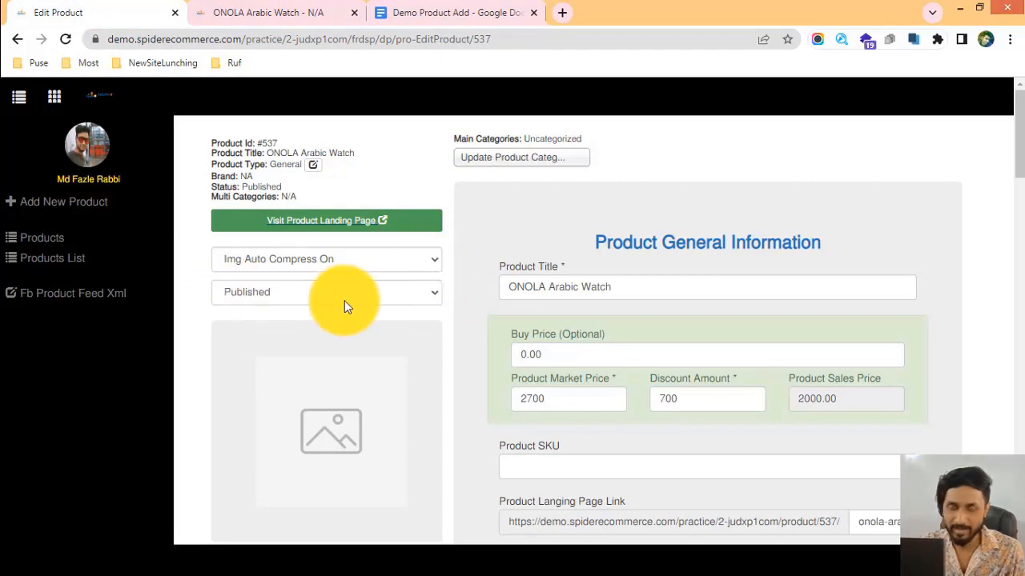
{"action": "scroll", "coordinate": [383, 320], "scroll_direction": "down", "scroll_amount": 3}
{"action": "scroll", "coordinate": [356, 323], "scroll_direction": "up", "scroll_amount": 3}
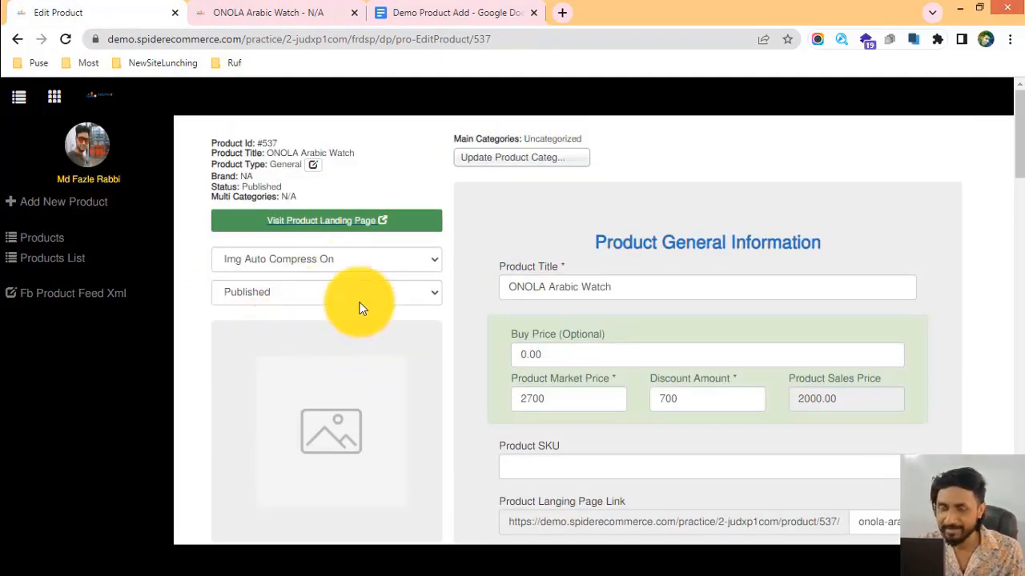
{"action": "left_click", "coordinate": [249, 11]}
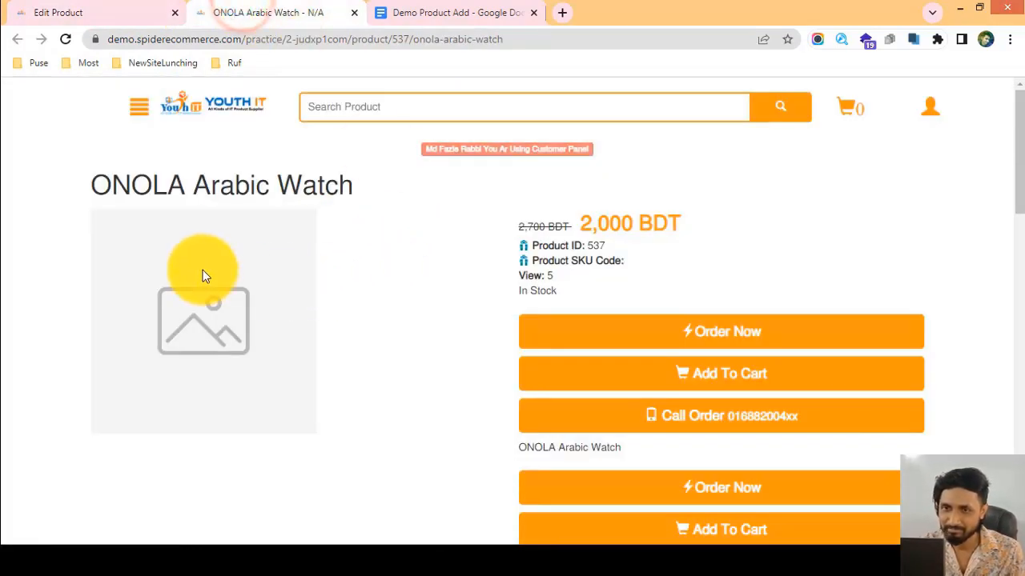
{"action": "left_click_drag", "start_coordinate": [96, 184], "coordinate": [590, 194]}
{"action": "left_click", "coordinate": [103, 10]}
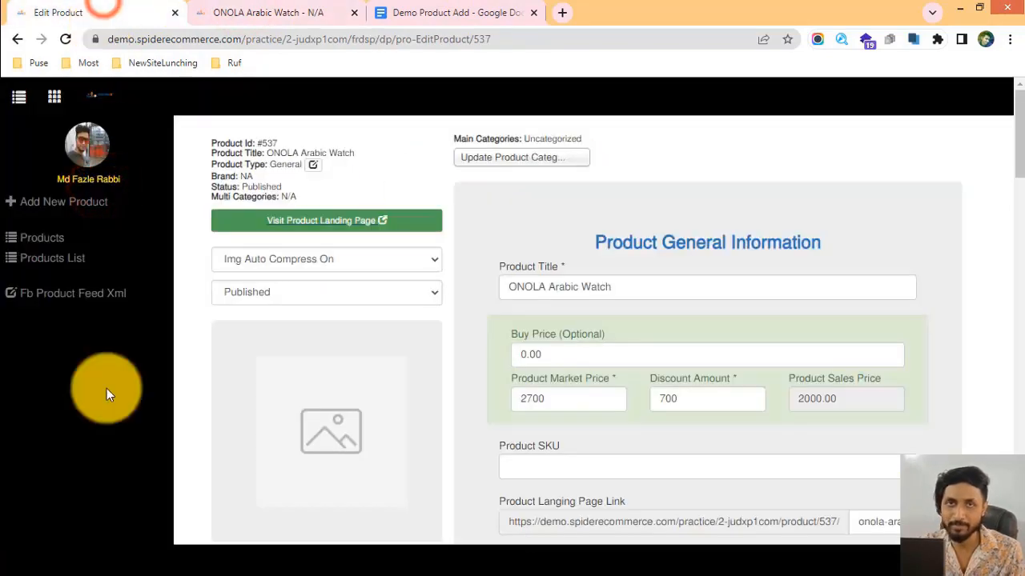
Examine the product image slots on the edit form, from the main image to the last additional one.
{"action": "scroll", "coordinate": [350, 350], "scroll_direction": "down", "scroll_amount": 2}
{"action": "scroll", "coordinate": [334, 348], "scroll_direction": "up", "scroll_amount": 2}
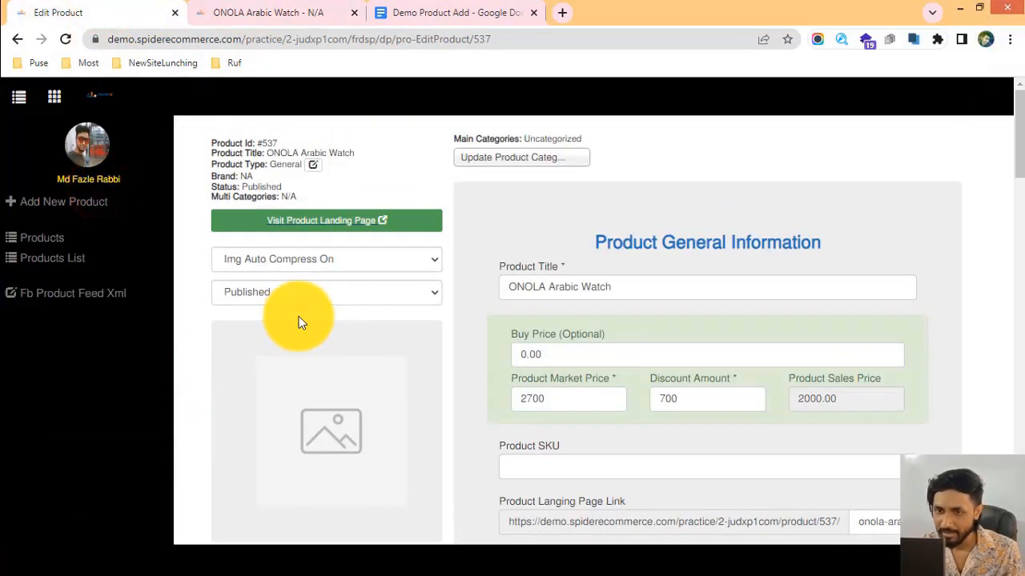
{"action": "scroll", "coordinate": [299, 320], "scroll_direction": "down", "scroll_amount": 2}
{"action": "scroll", "coordinate": [340, 336], "scroll_direction": "down", "scroll_amount": 4}
{"action": "scroll", "coordinate": [336, 333], "scroll_direction": "up", "scroll_amount": 6}
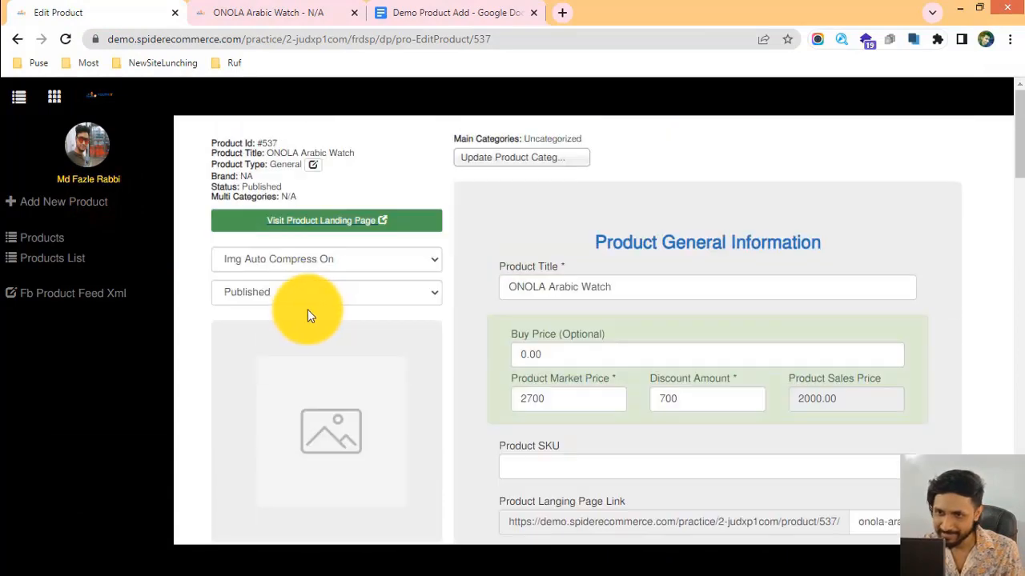
{"action": "scroll", "coordinate": [281, 332], "scroll_direction": "down", "scroll_amount": 12}
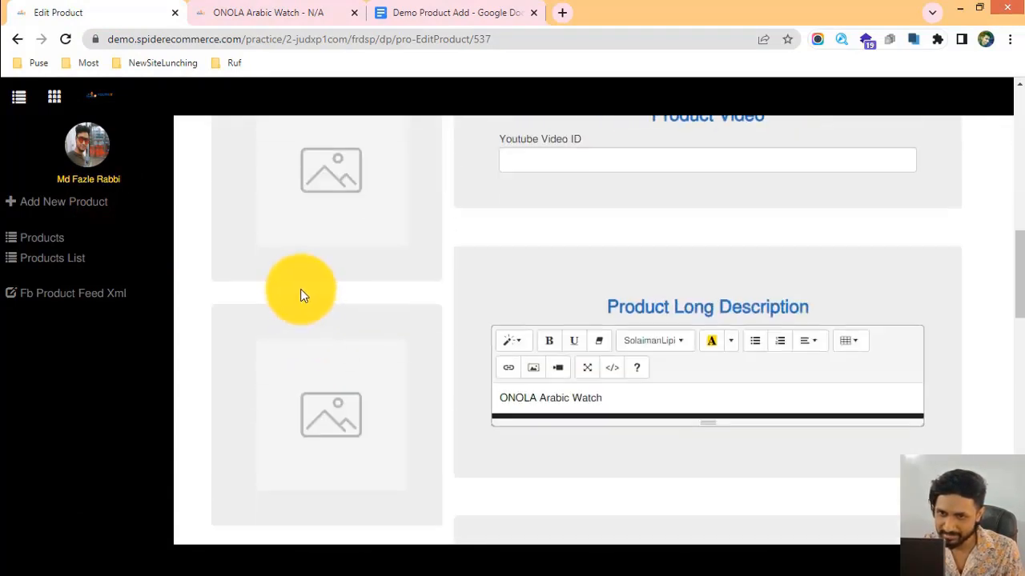
{"action": "scroll", "coordinate": [316, 344], "scroll_direction": "up", "scroll_amount": 10}
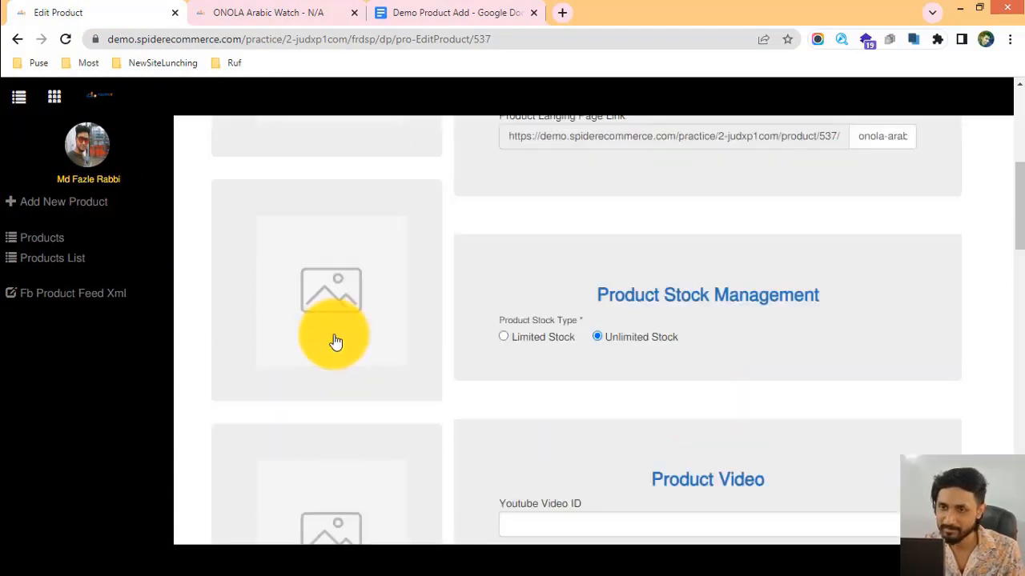
{"action": "scroll", "coordinate": [312, 328], "scroll_direction": "up", "scroll_amount": 1}
{"action": "scroll", "coordinate": [302, 327], "scroll_direction": "down", "scroll_amount": 1}
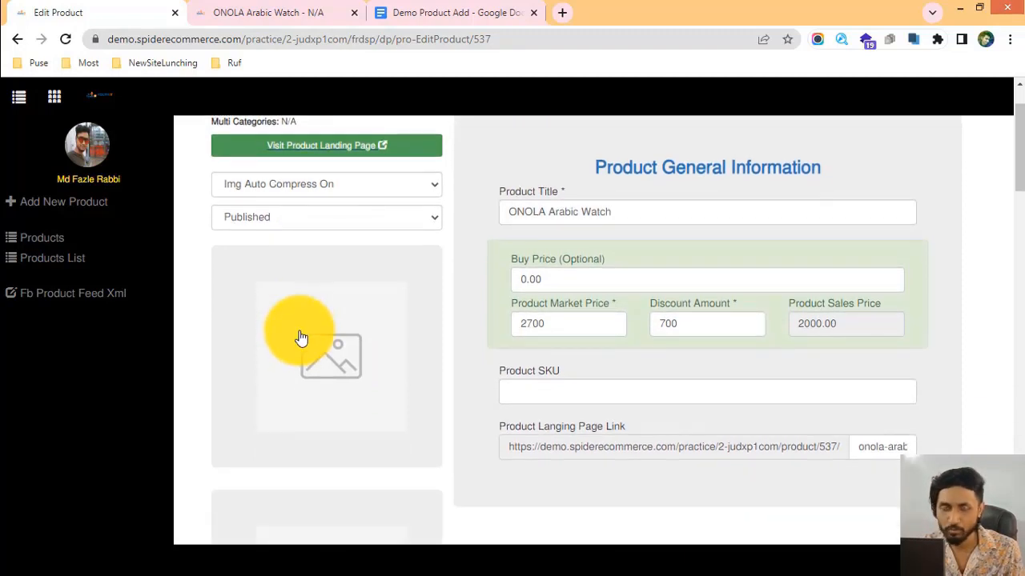
{"action": "scroll", "coordinate": [385, 320], "scroll_direction": "up", "scroll_amount": 1}
{"action": "scroll", "coordinate": [384, 321], "scroll_direction": "down", "scroll_amount": 2}
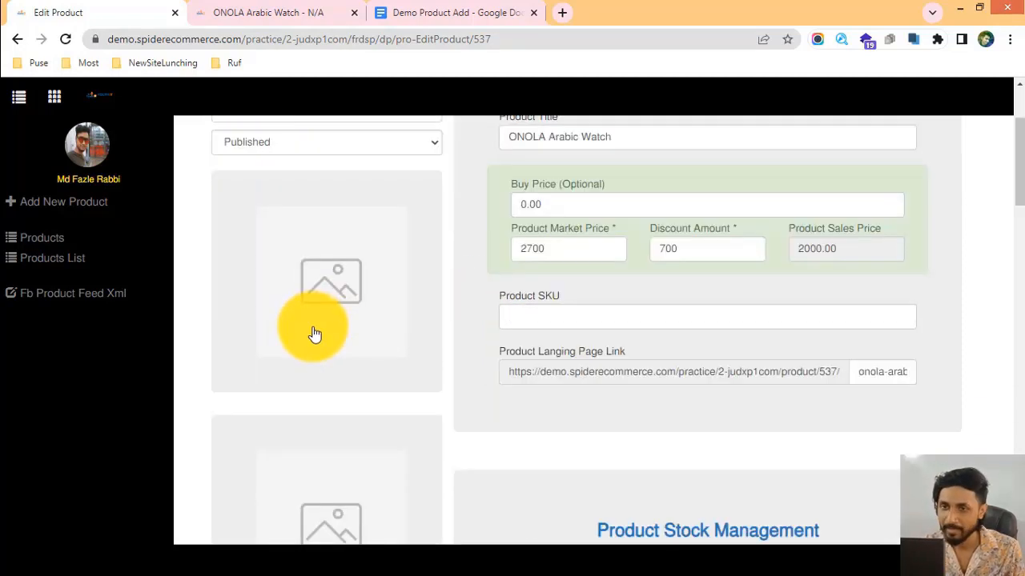
{"action": "scroll", "coordinate": [289, 344], "scroll_direction": "up", "scroll_amount": 1}
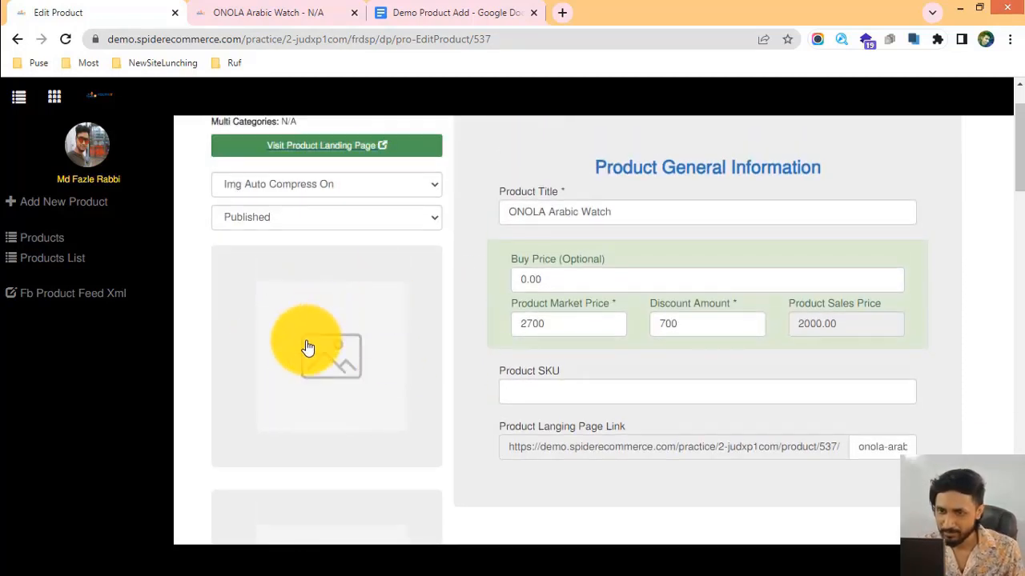
{"action": "scroll", "coordinate": [313, 329], "scroll_direction": "down", "scroll_amount": 1}
{"action": "scroll", "coordinate": [314, 321], "scroll_direction": "up", "scroll_amount": 2}
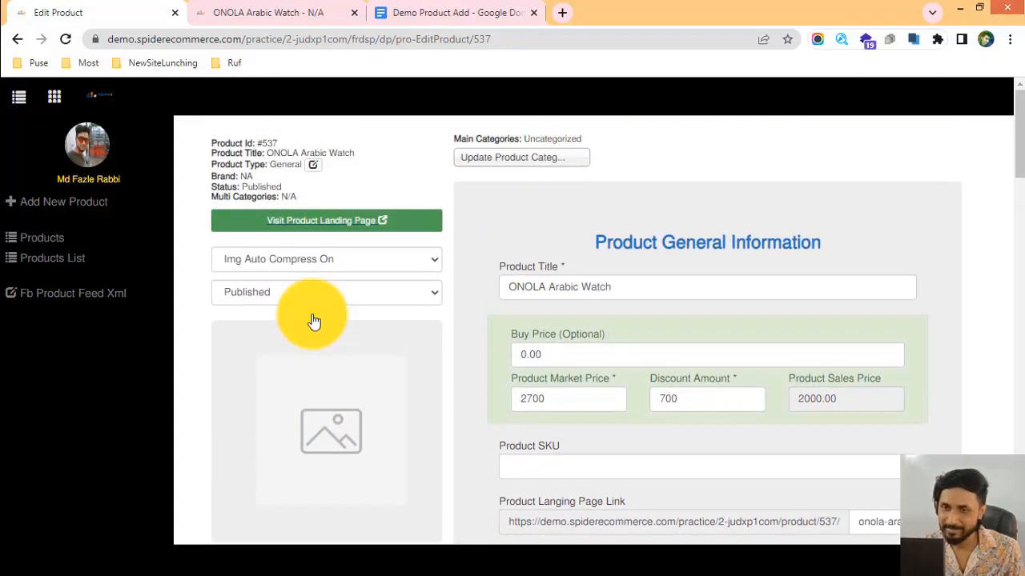
{"action": "scroll", "coordinate": [312, 324], "scroll_direction": "down", "scroll_amount": 1}
{"action": "scroll", "coordinate": [312, 323], "scroll_direction": "down", "scroll_amount": 9}
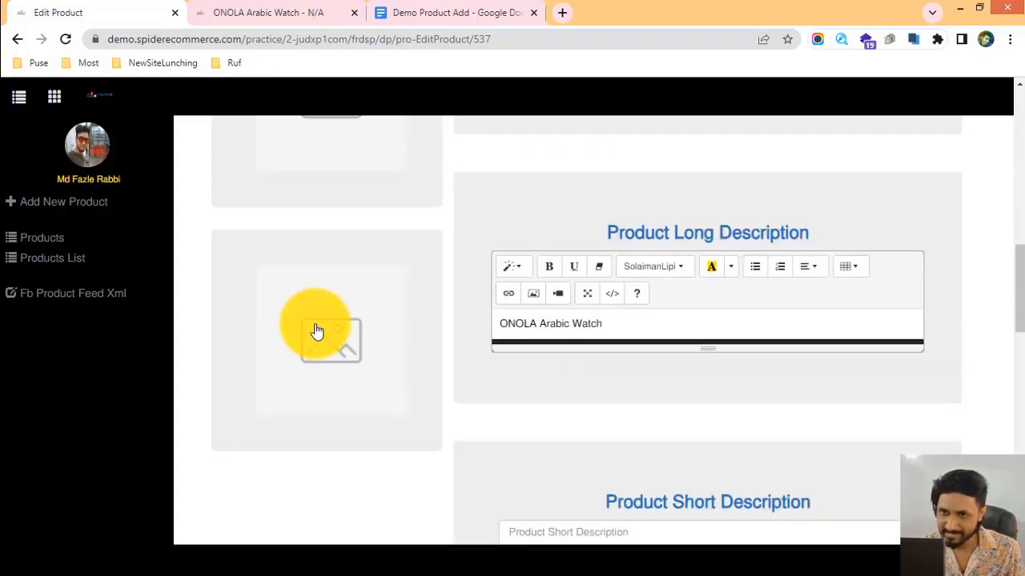
{"action": "scroll", "coordinate": [316, 334], "scroll_direction": "up", "scroll_amount": 6}
{"action": "scroll", "coordinate": [316, 334], "scroll_direction": "up", "scroll_amount": 2}
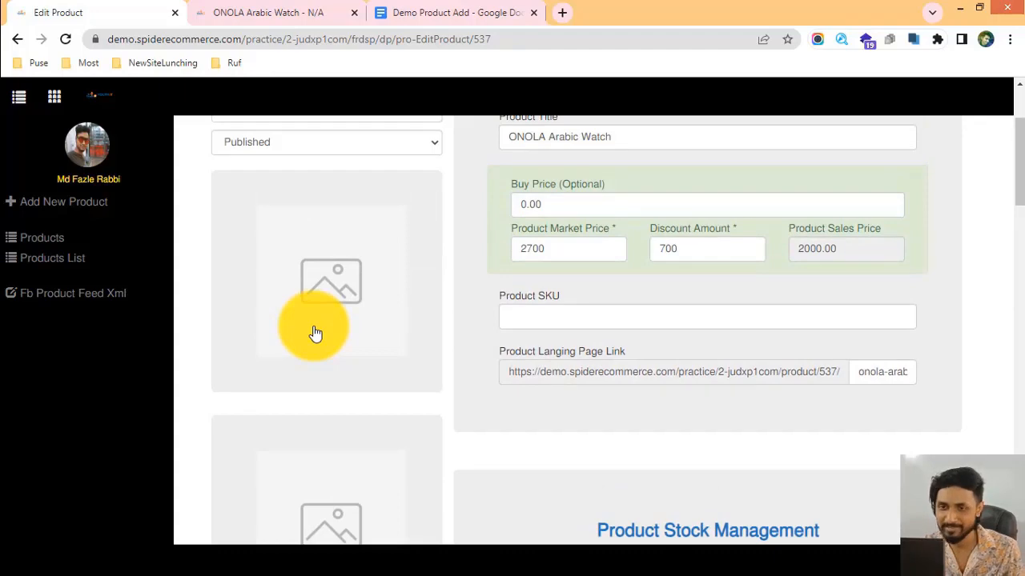
{"action": "scroll", "coordinate": [315, 333], "scroll_direction": "down", "scroll_amount": 6}
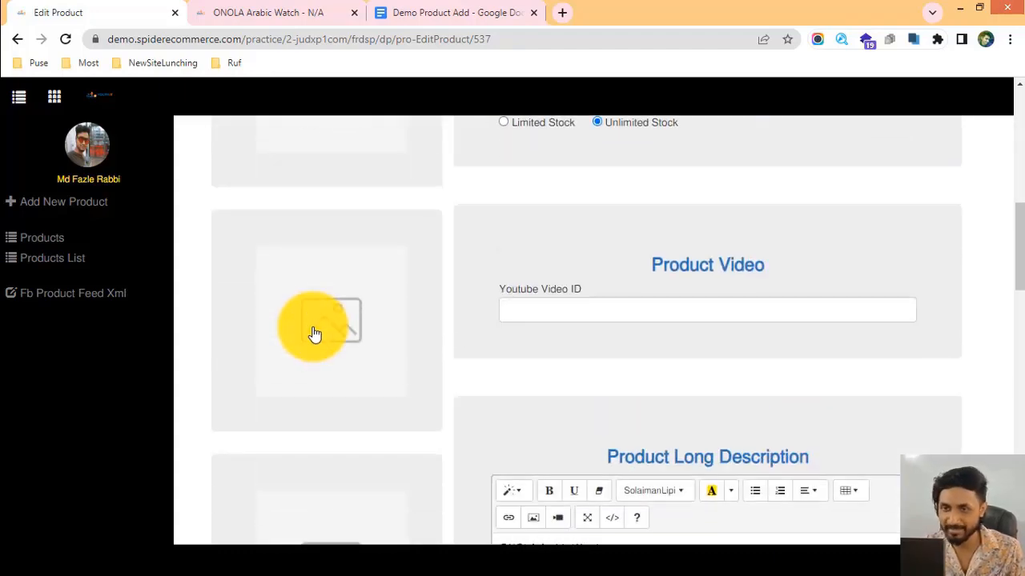
{"action": "scroll", "coordinate": [315, 334], "scroll_direction": "up", "scroll_amount": 6}
{"action": "scroll", "coordinate": [314, 334], "scroll_direction": "down", "scroll_amount": 3}
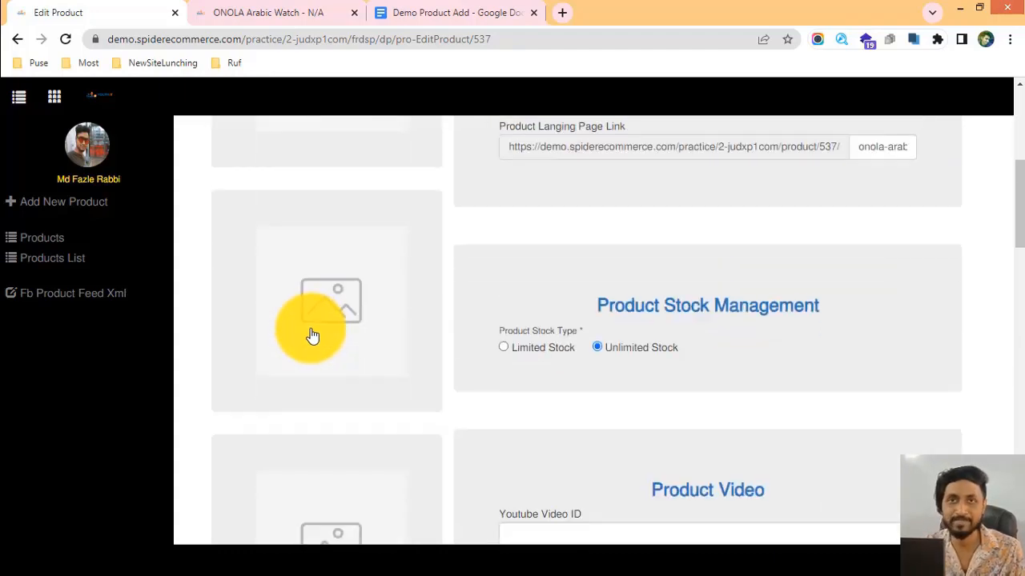
{"action": "scroll", "coordinate": [312, 335], "scroll_direction": "down", "scroll_amount": 5}
{"action": "scroll", "coordinate": [309, 346], "scroll_direction": "up", "scroll_amount": 5}
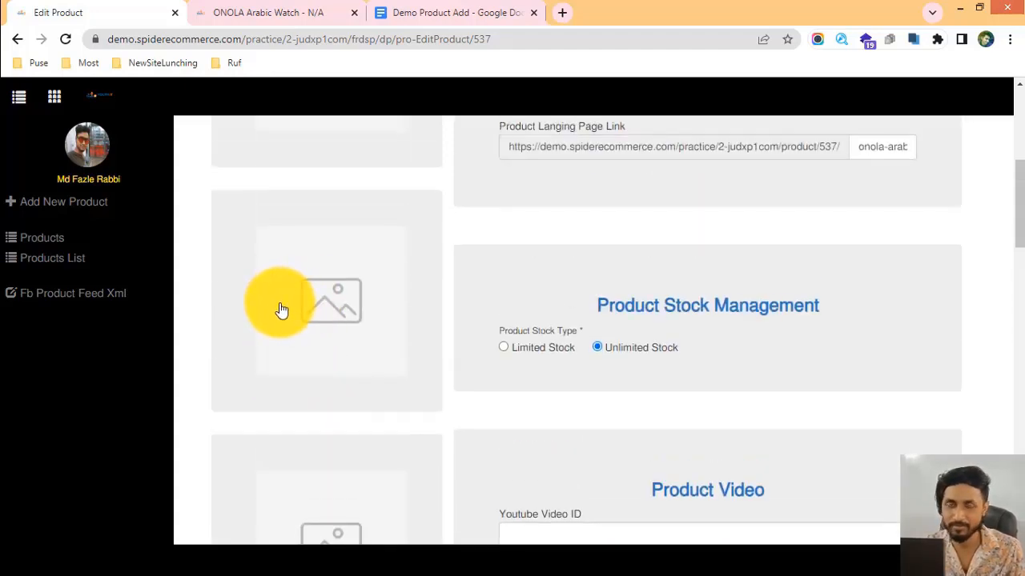
{"action": "scroll", "coordinate": [288, 304], "scroll_direction": "up", "scroll_amount": 5}
{"action": "scroll", "coordinate": [313, 288], "scroll_direction": "down", "scroll_amount": 2}
{"action": "scroll", "coordinate": [320, 279], "scroll_direction": "up", "scroll_amount": 2}
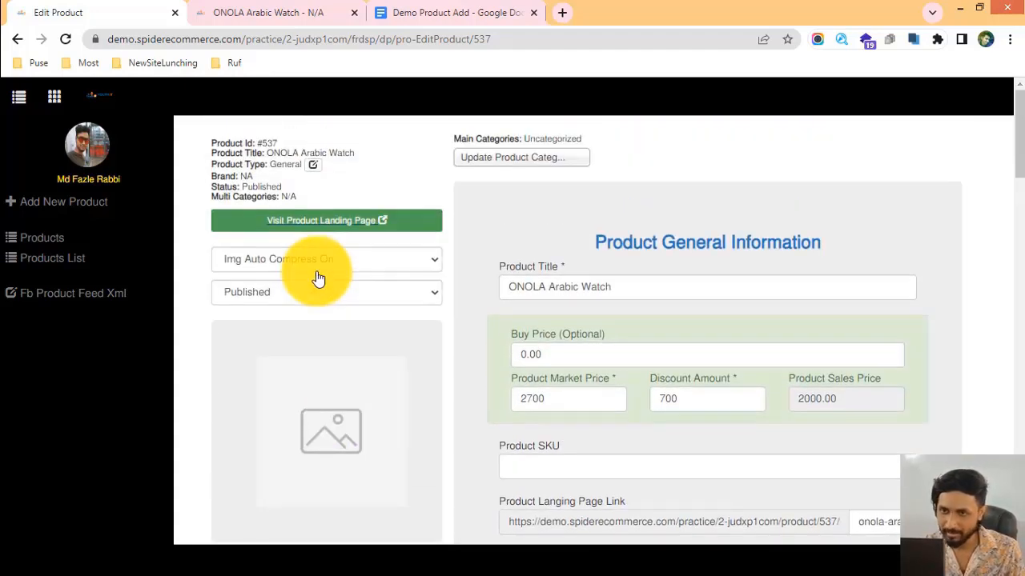
{"action": "scroll", "coordinate": [320, 281], "scroll_direction": "down", "scroll_amount": 2}
{"action": "left_click", "coordinate": [297, 279]}
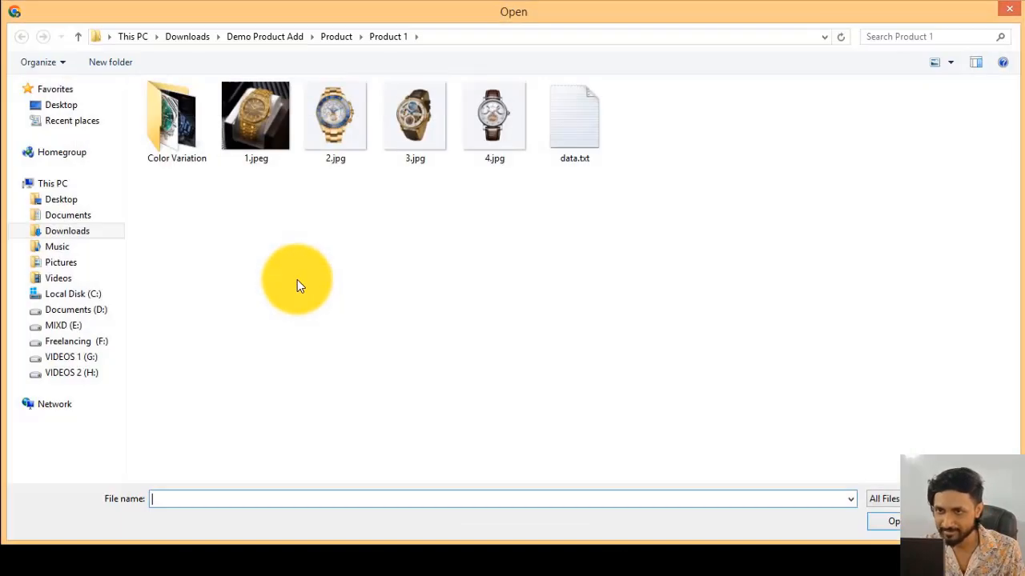
{"action": "left_click", "coordinate": [262, 124]}
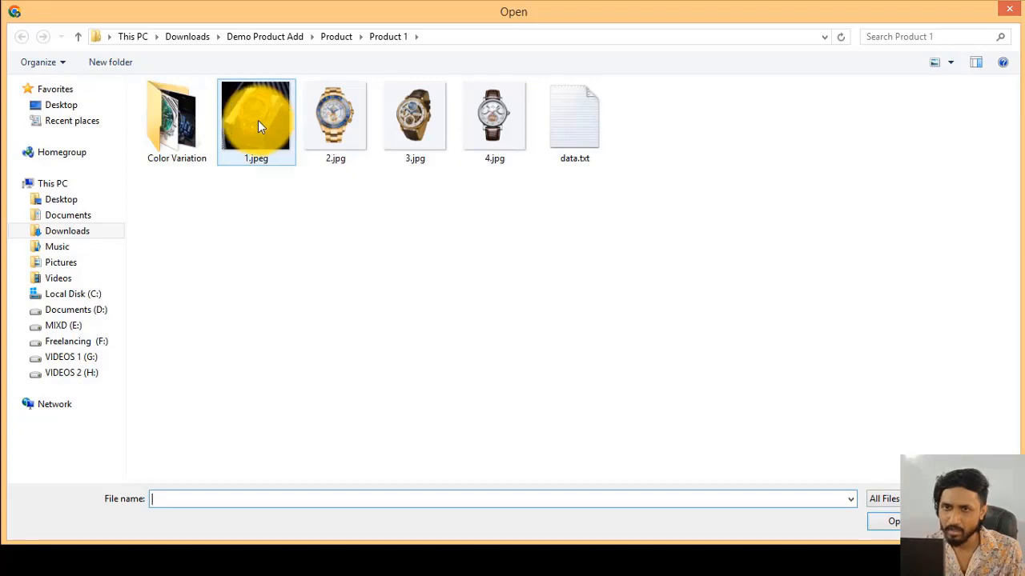
{"action": "left_click", "coordinate": [78, 38]}
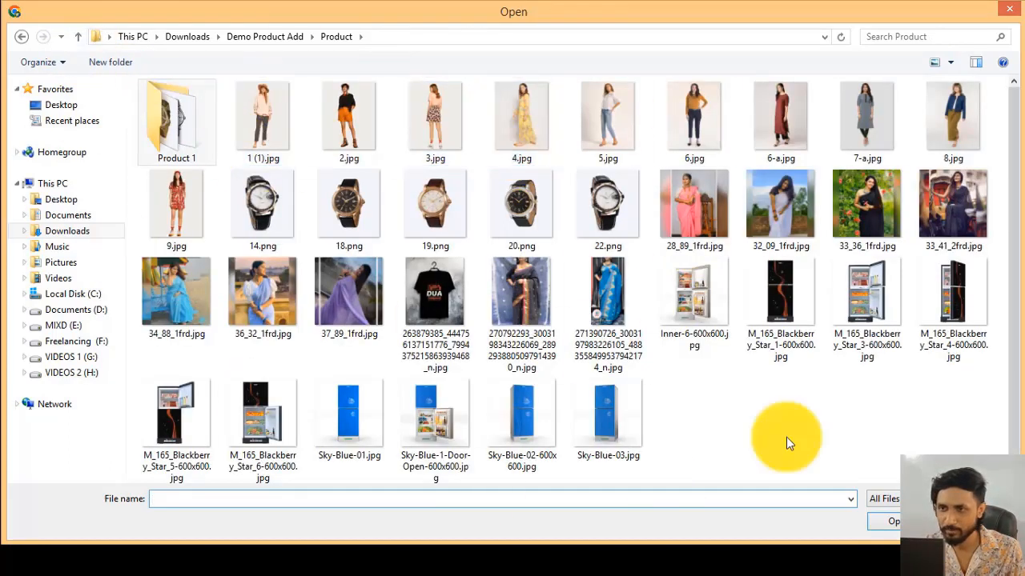
{"action": "double_click", "coordinate": [182, 115]}
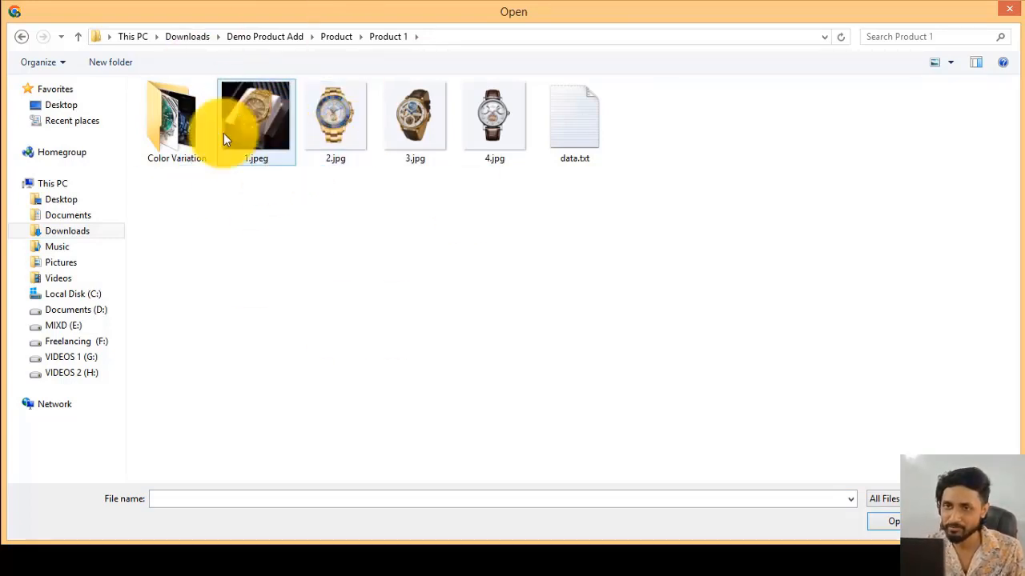
{"action": "left_click", "coordinate": [1007, 11]}
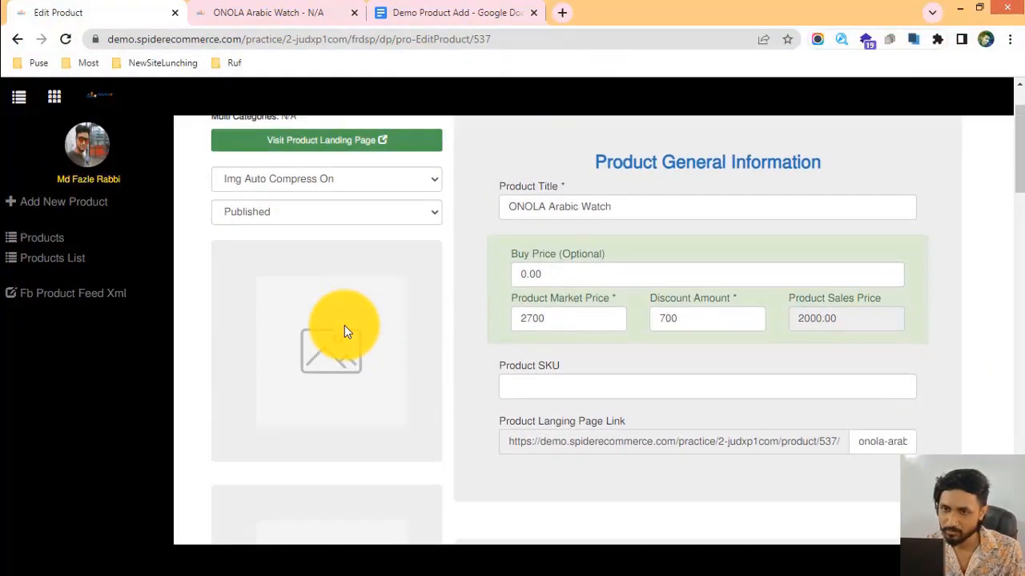
Upload 1.jpeg from the Product 1 folder as the product's main image.
{"action": "scroll", "coordinate": [344, 332], "scroll_direction": "up", "scroll_amount": 2}
{"action": "scroll", "coordinate": [343, 352], "scroll_direction": "down", "scroll_amount": 1}
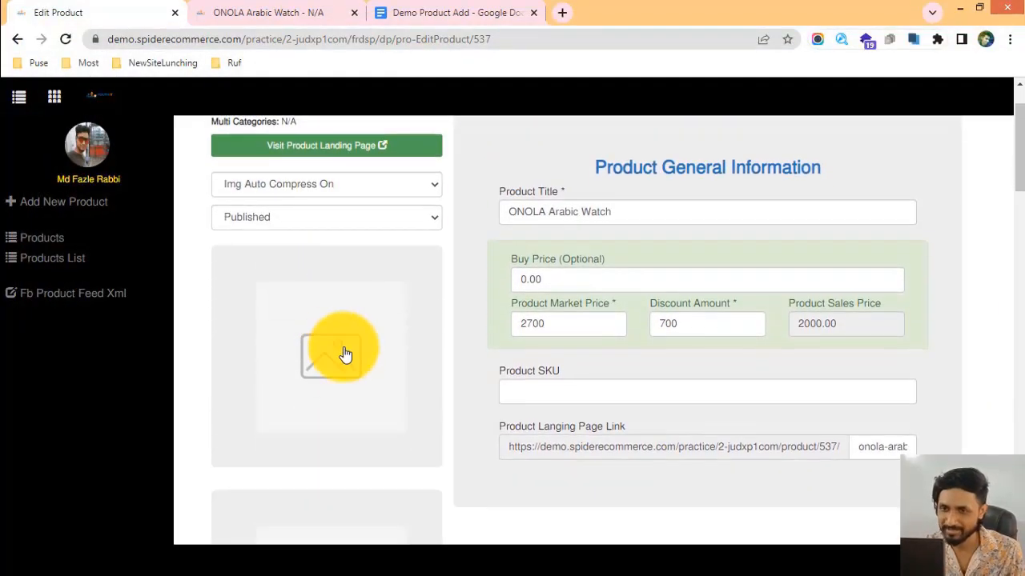
{"action": "left_click", "coordinate": [314, 340]}
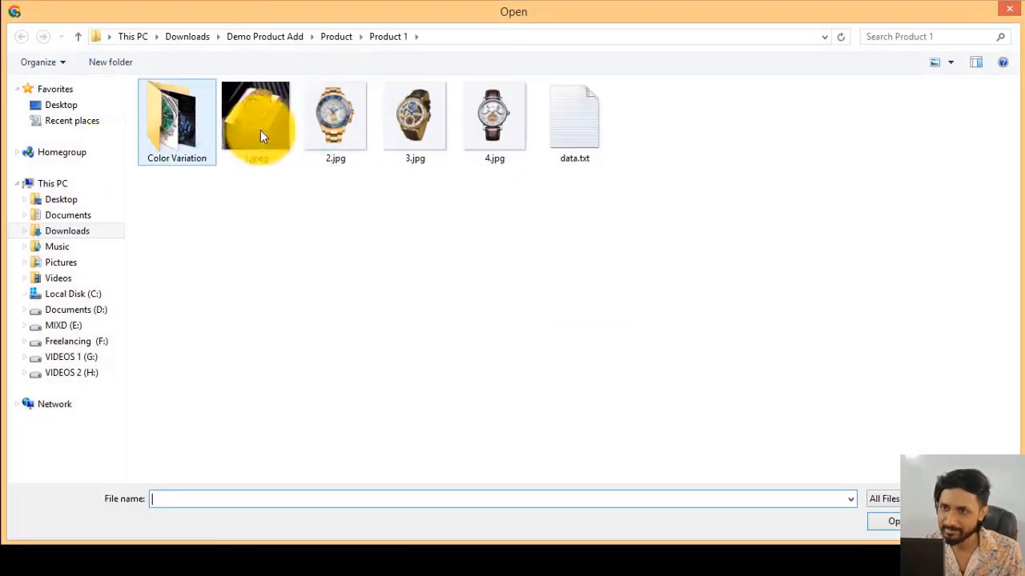
{"action": "left_click", "coordinate": [233, 128]}
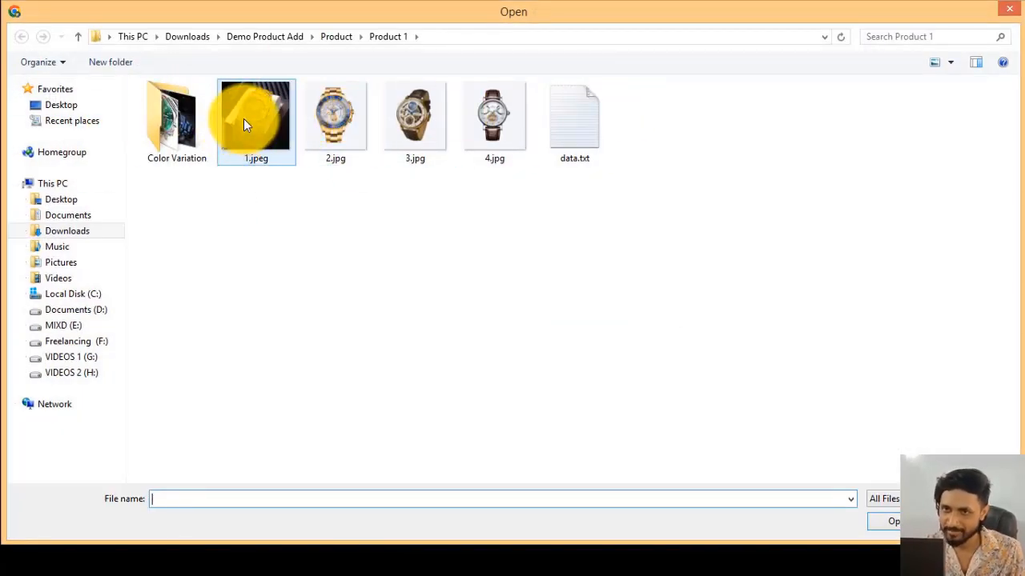
{"action": "double_click", "coordinate": [243, 119]}
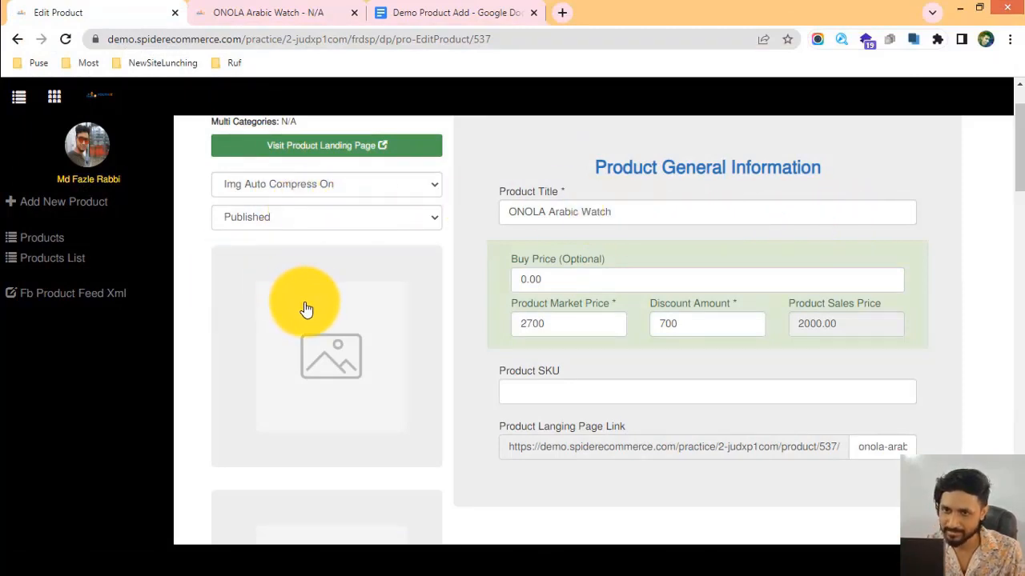
{"action": "scroll", "coordinate": [305, 309], "scroll_direction": "up", "scroll_amount": 1}
{"action": "scroll", "coordinate": [308, 292], "scroll_direction": "down", "scroll_amount": 2}
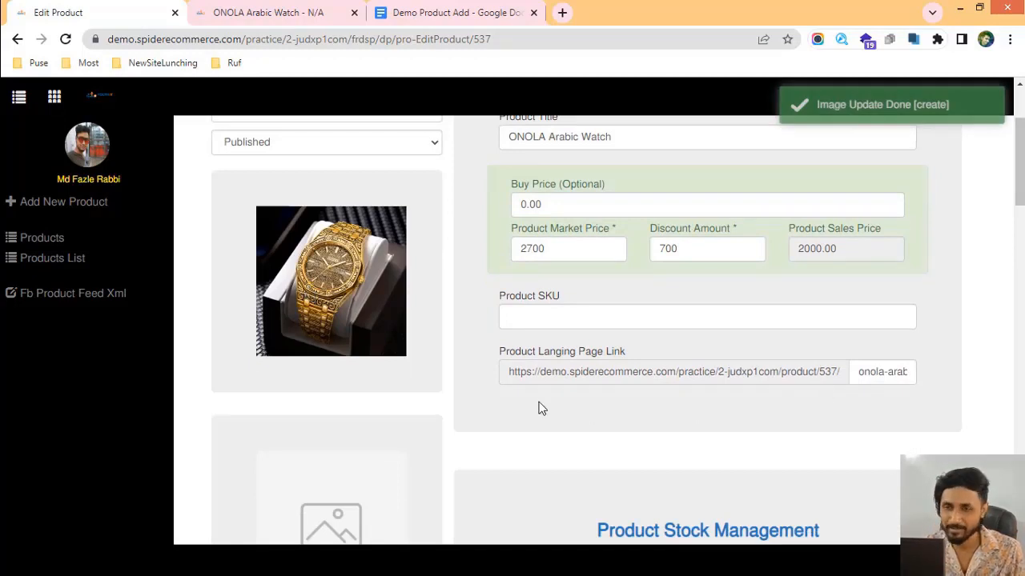
{"action": "scroll", "coordinate": [270, 307], "scroll_direction": "up", "scroll_amount": 2}
{"action": "scroll", "coordinate": [332, 325], "scroll_direction": "down", "scroll_amount": 1}
{"action": "left_click", "coordinate": [349, 351]}
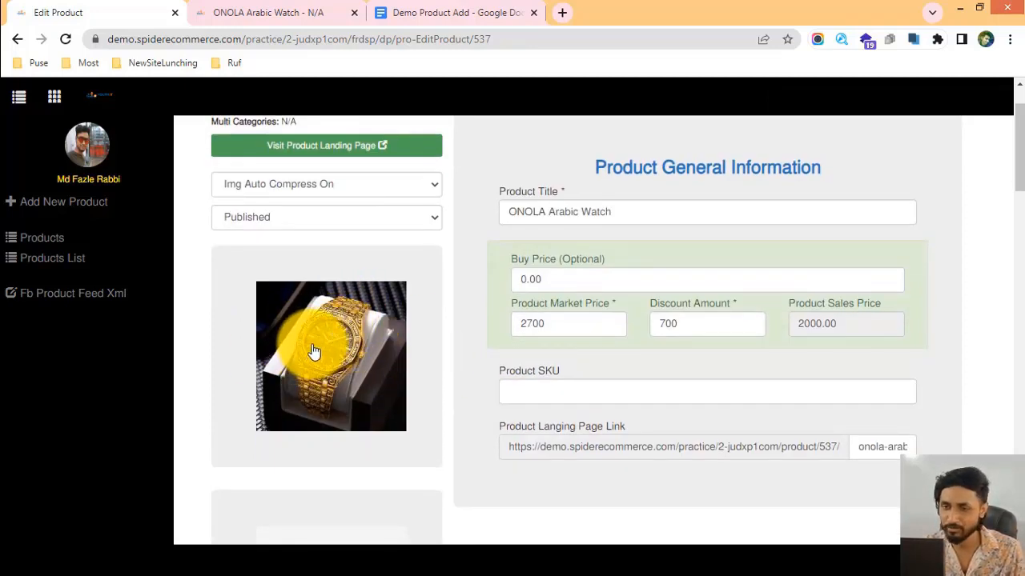
{"action": "scroll", "coordinate": [314, 352], "scroll_direction": "down", "scroll_amount": 1}
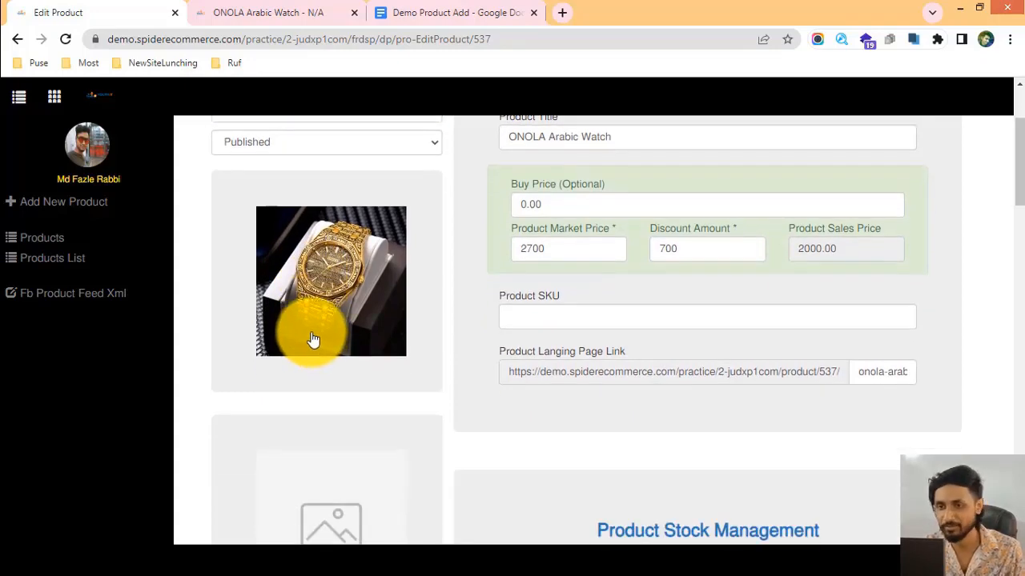
{"action": "scroll", "coordinate": [312, 339], "scroll_direction": "up", "scroll_amount": 2}
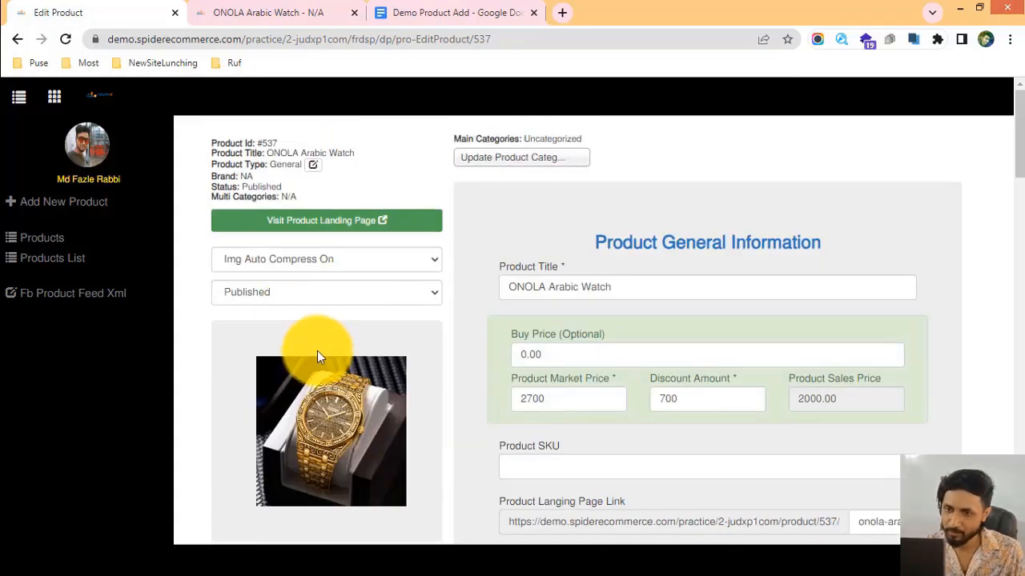
{"action": "scroll", "coordinate": [317, 350], "scroll_direction": "down", "scroll_amount": 2}
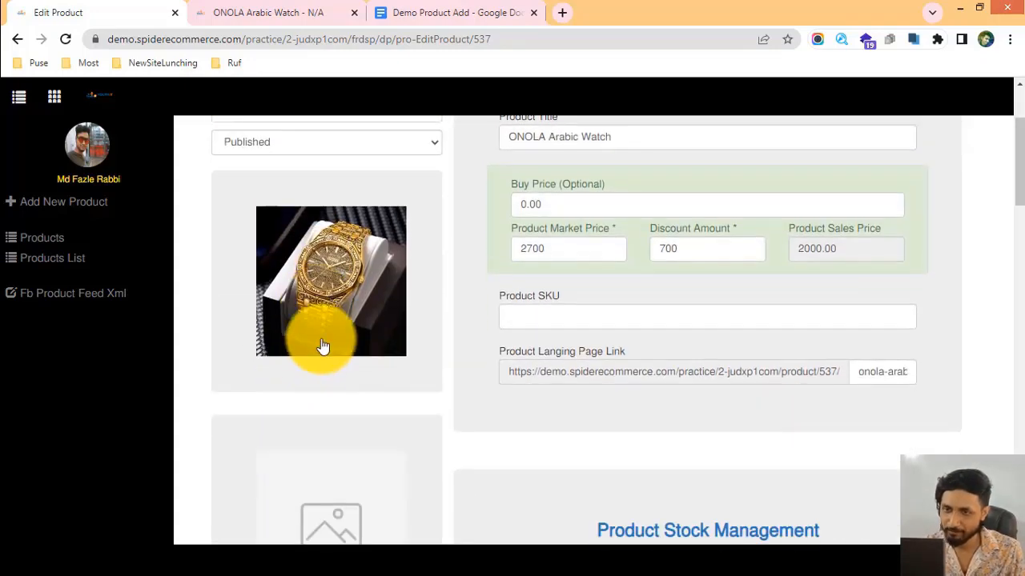
Reload the product's landing page and examine its title, main image and pricing.
{"action": "left_click", "coordinate": [272, 9]}
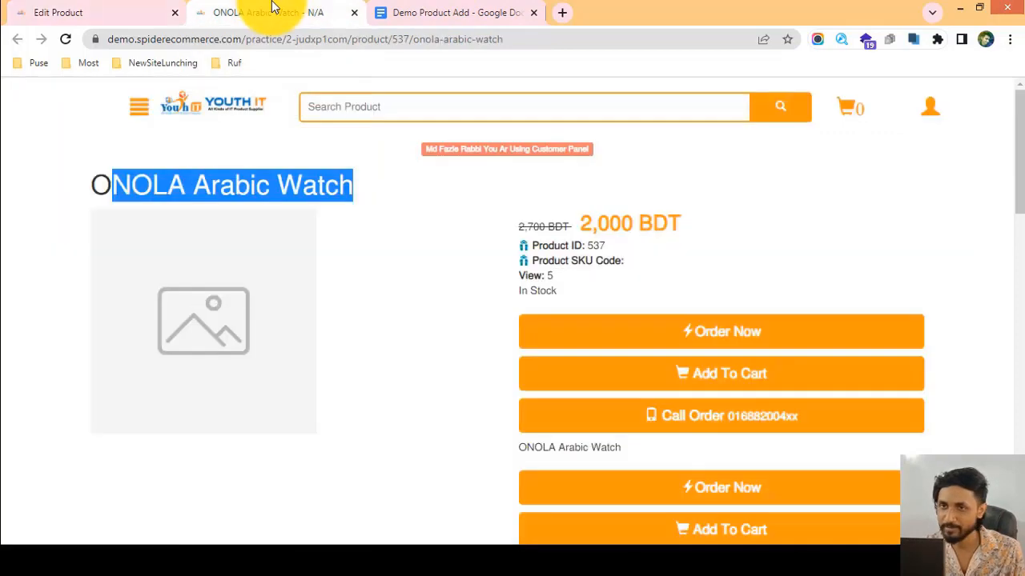
{"action": "left_click", "coordinate": [66, 39]}
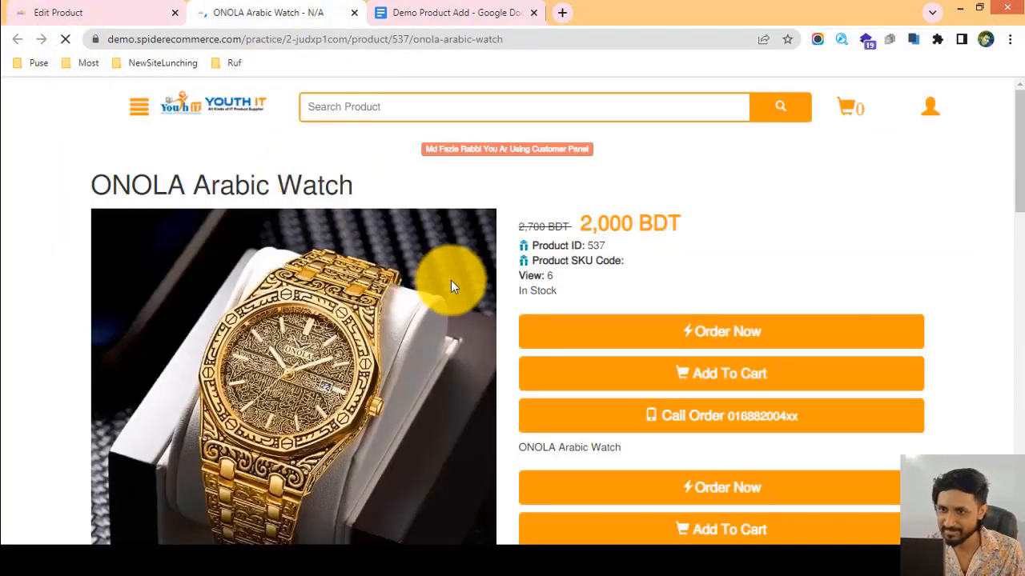
{"action": "left_click_drag", "start_coordinate": [91, 187], "coordinate": [309, 229]}
{"action": "scroll", "coordinate": [287, 284], "scroll_direction": "down", "scroll_amount": 3}
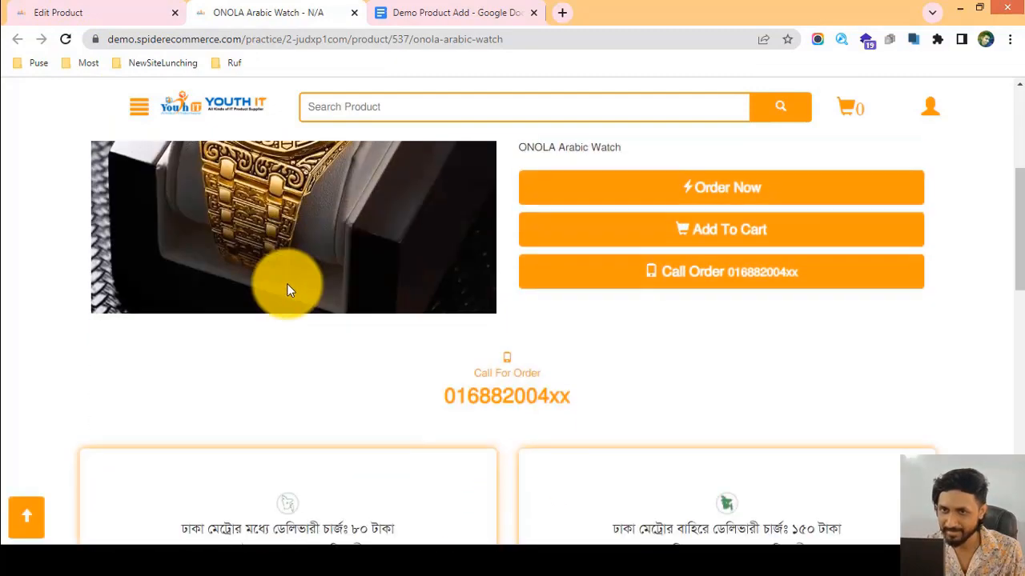
{"action": "scroll", "coordinate": [264, 286], "scroll_direction": "up", "scroll_amount": 3}
{"action": "scroll", "coordinate": [272, 311], "scroll_direction": "down", "scroll_amount": 1}
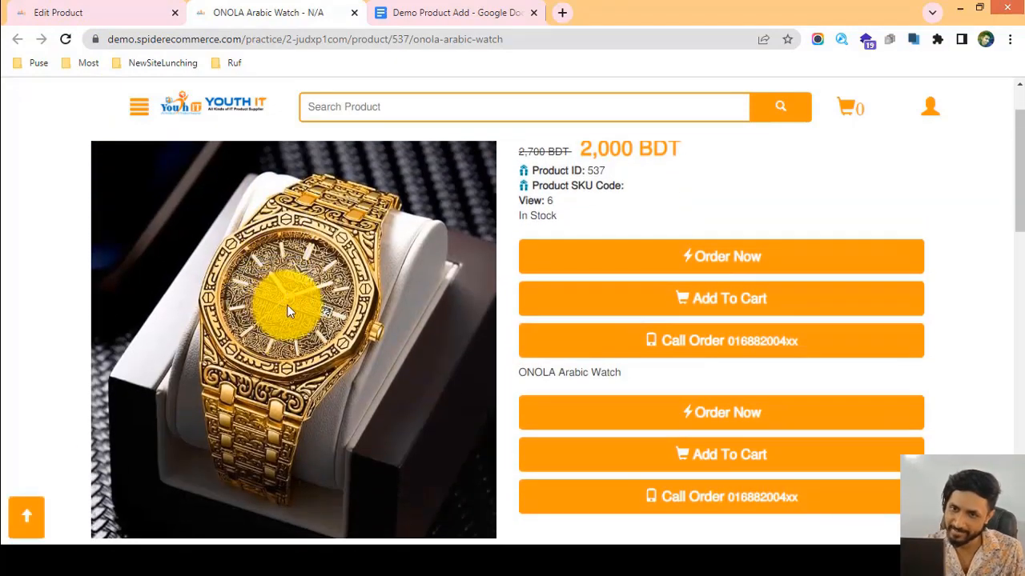
{"action": "scroll", "coordinate": [290, 310], "scroll_direction": "up", "scroll_amount": 1}
{"action": "left_click_drag", "start_coordinate": [571, 224], "coordinate": [766, 213]}
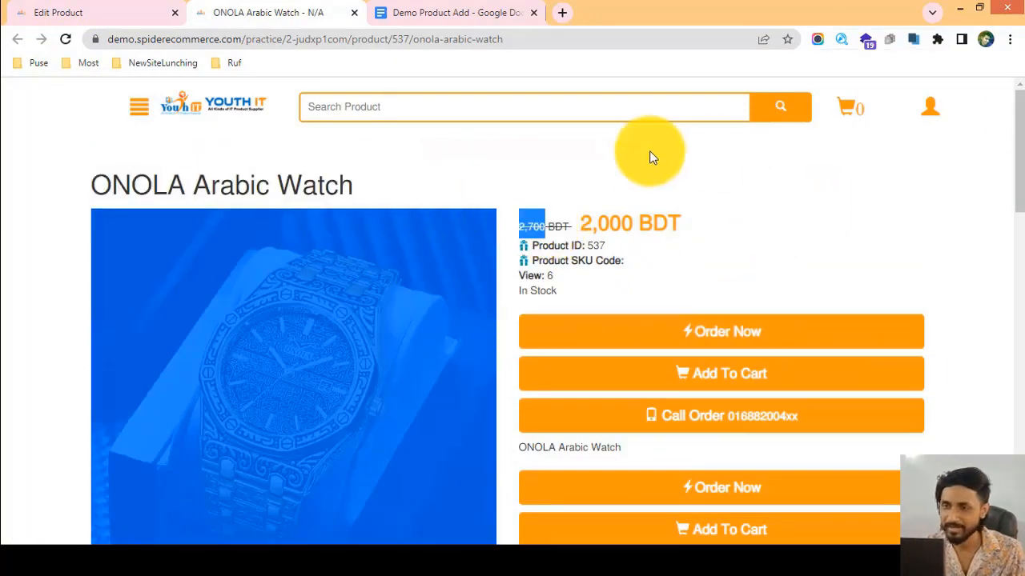
{"action": "left_click", "coordinate": [319, 271]}
{"action": "scroll", "coordinate": [435, 289], "scroll_direction": "down", "scroll_amount": 2}
{"action": "scroll", "coordinate": [285, 276], "scroll_direction": "up", "scroll_amount": 2}
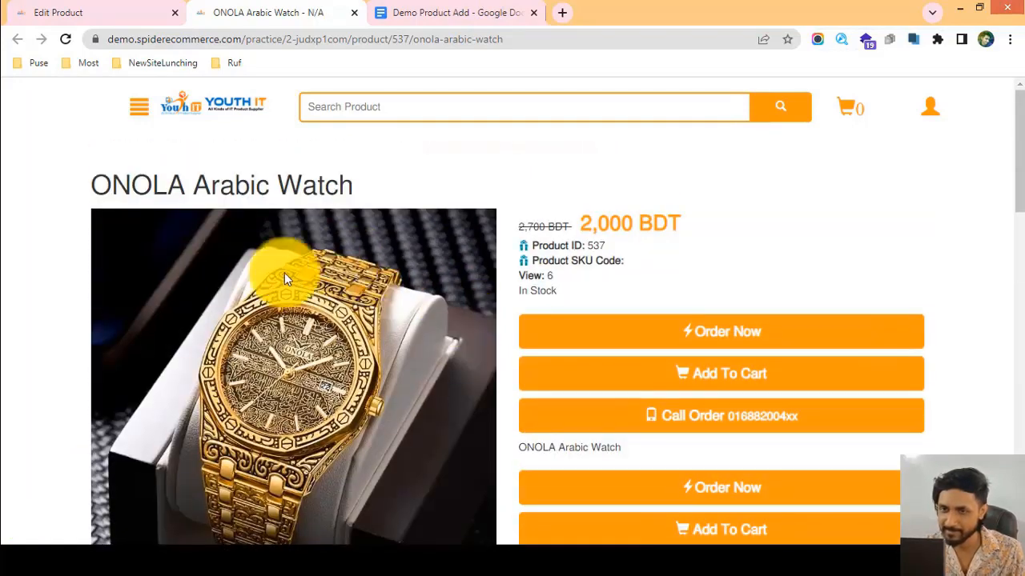
{"action": "scroll", "coordinate": [289, 277], "scroll_direction": "down", "scroll_amount": 2}
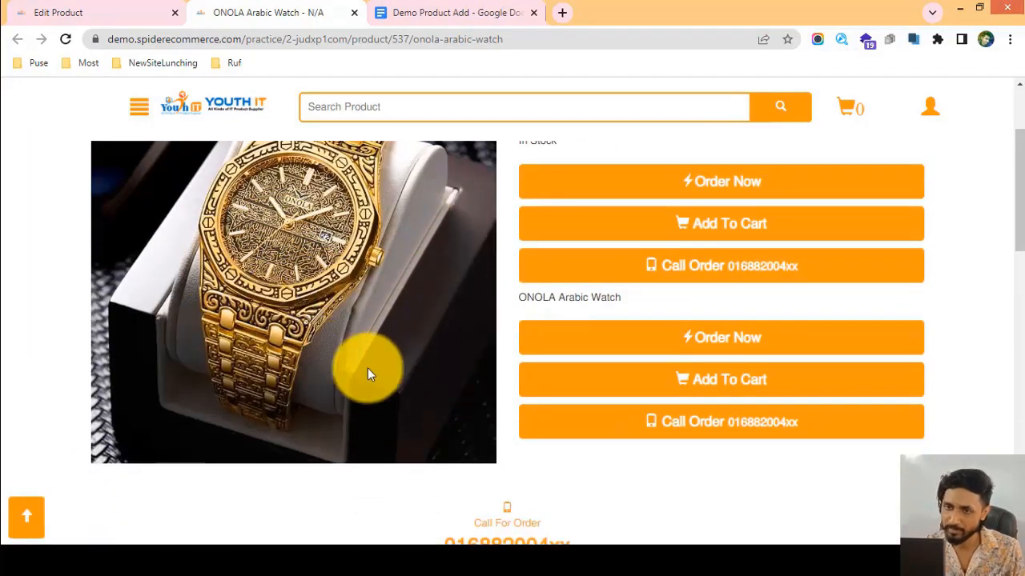
Compare the image slots on the edit form with the image area of the product's landing page.
{"action": "left_click", "coordinate": [177, 3]}
{"action": "scroll", "coordinate": [469, 327], "scroll_direction": "down", "scroll_amount": 3}
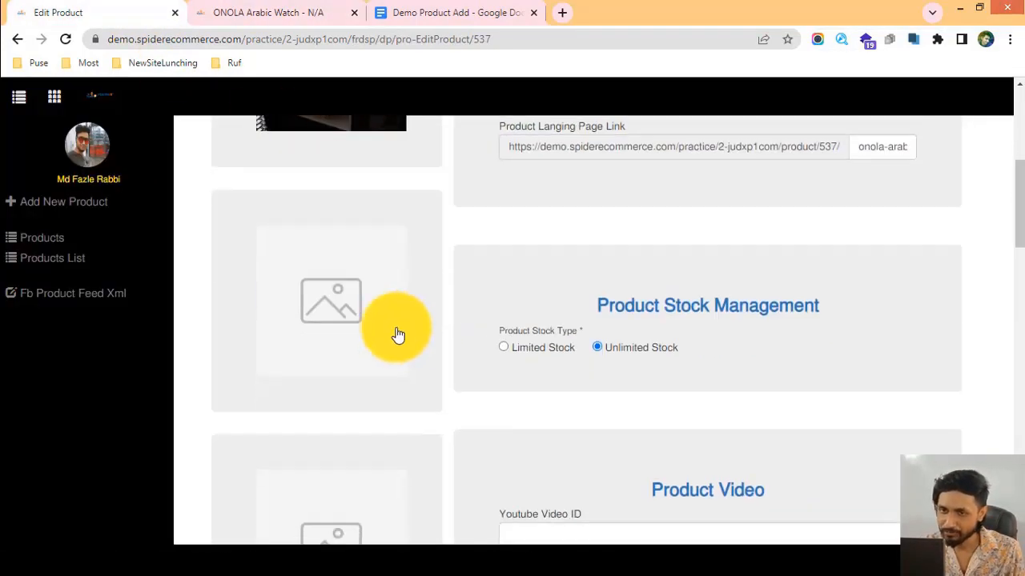
{"action": "scroll", "coordinate": [320, 299], "scroll_direction": "up", "scroll_amount": 3}
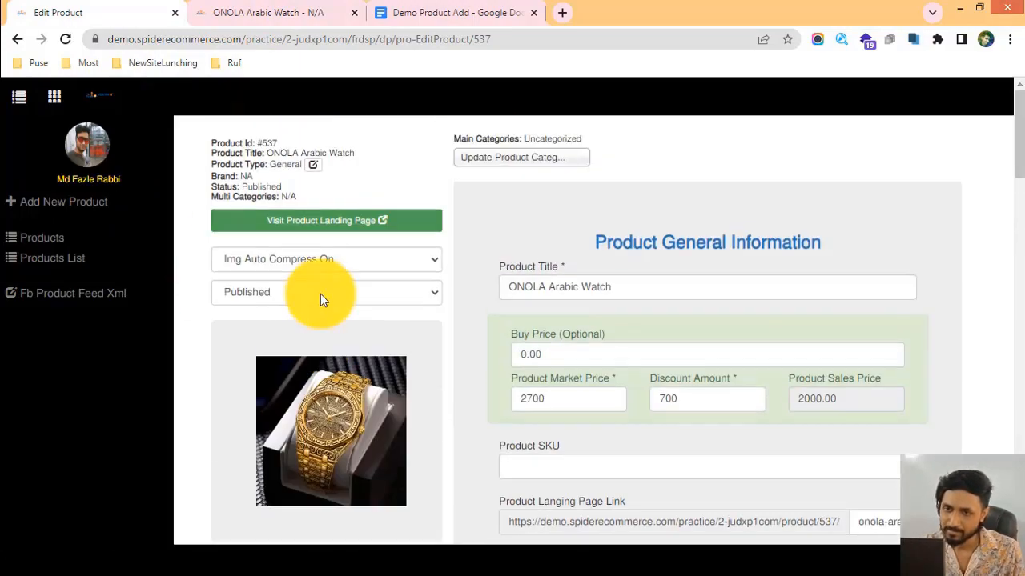
{"action": "scroll", "coordinate": [320, 297], "scroll_direction": "down", "scroll_amount": 1}
{"action": "scroll", "coordinate": [333, 393], "scroll_direction": "down", "scroll_amount": 1}
{"action": "left_click", "coordinate": [331, 12]}
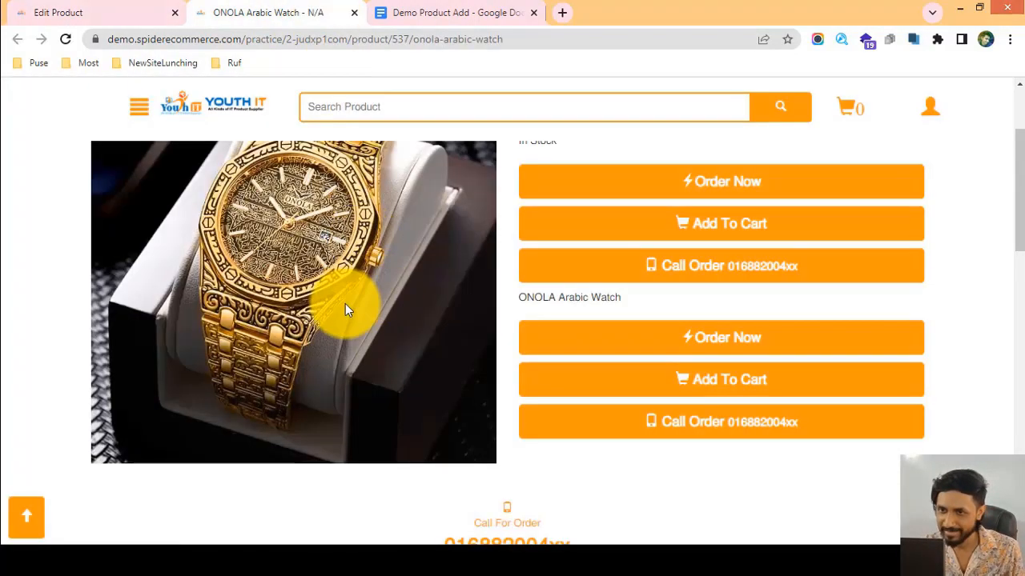
{"action": "scroll", "coordinate": [345, 304], "scroll_direction": "down", "scroll_amount": 4}
{"action": "scroll", "coordinate": [346, 296], "scroll_direction": "up", "scroll_amount": 5}
{"action": "scroll", "coordinate": [581, 297], "scroll_direction": "down", "scroll_amount": 2}
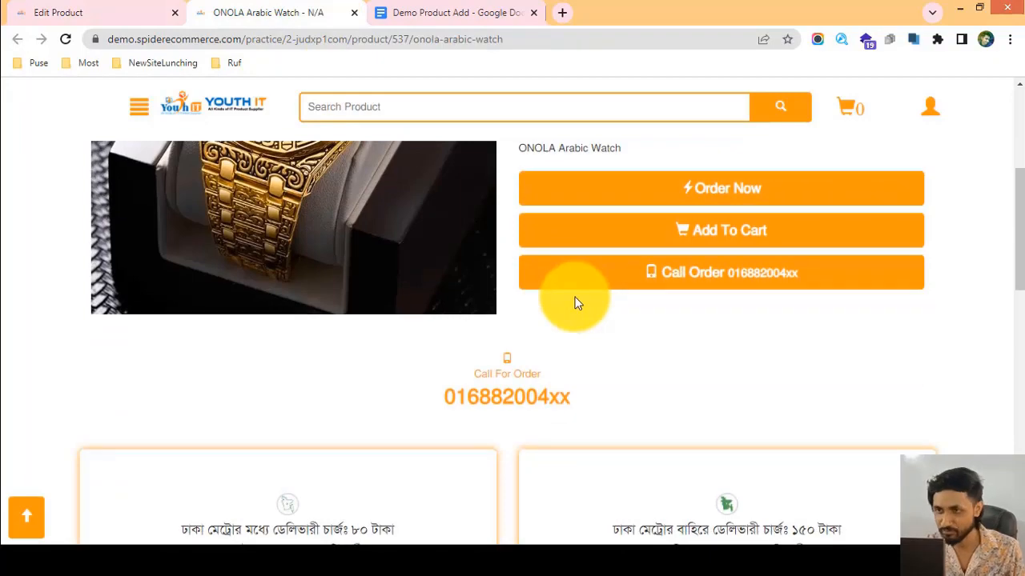
{"action": "scroll", "coordinate": [572, 300], "scroll_direction": "up", "scroll_amount": 2}
Upload 2.jpg from the Product 1 folder into the edit form's second image slot.
{"action": "left_click", "coordinate": [103, 9]}
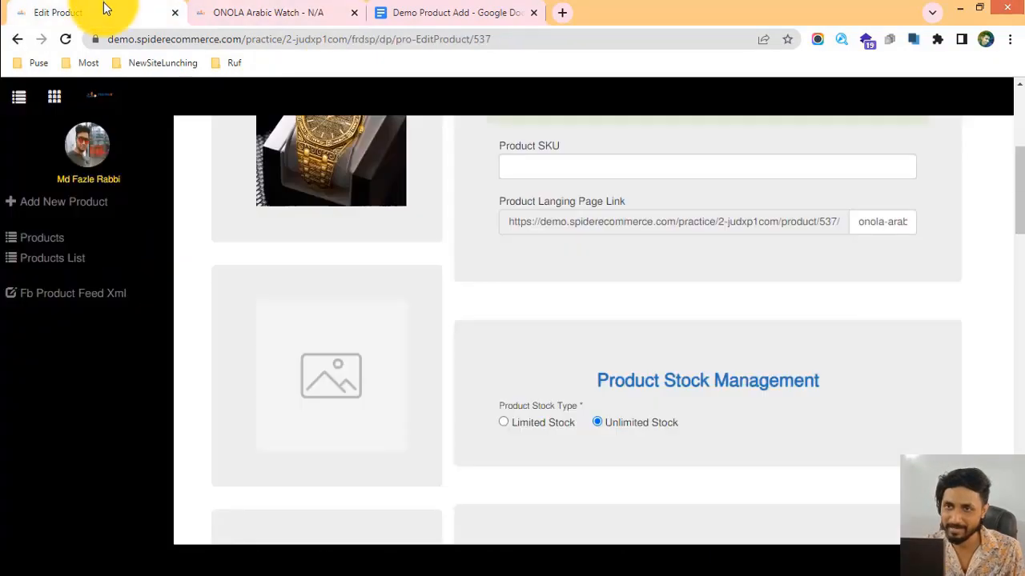
{"action": "left_click", "coordinate": [325, 355]}
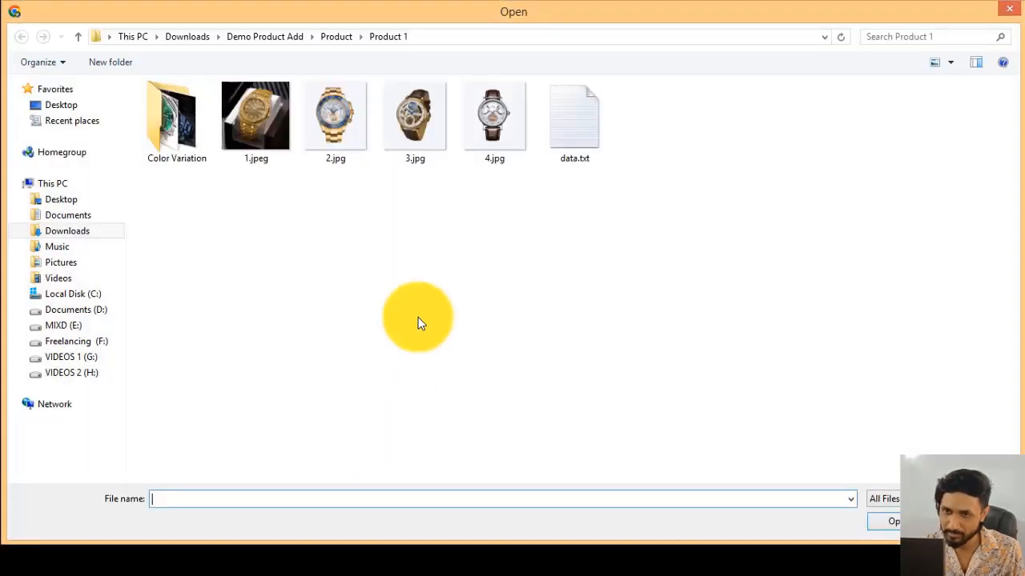
{"action": "double_click", "coordinate": [336, 131]}
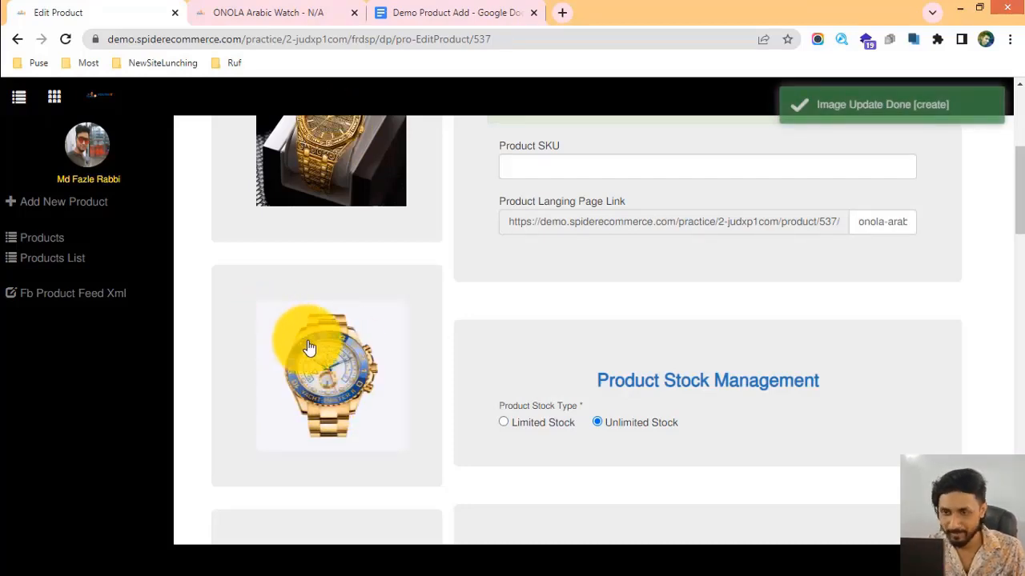
{"action": "scroll", "coordinate": [309, 348], "scroll_direction": "down", "scroll_amount": 2}
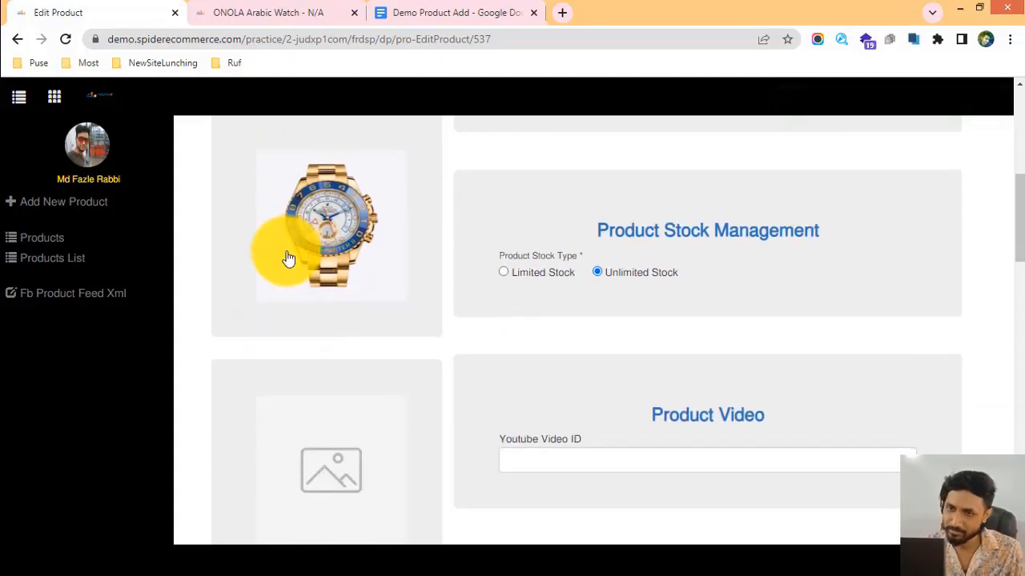
Reload the product's landing page and check the second image beneath the main one.
{"action": "left_click", "coordinate": [260, 11]}
{"action": "left_click", "coordinate": [65, 38]}
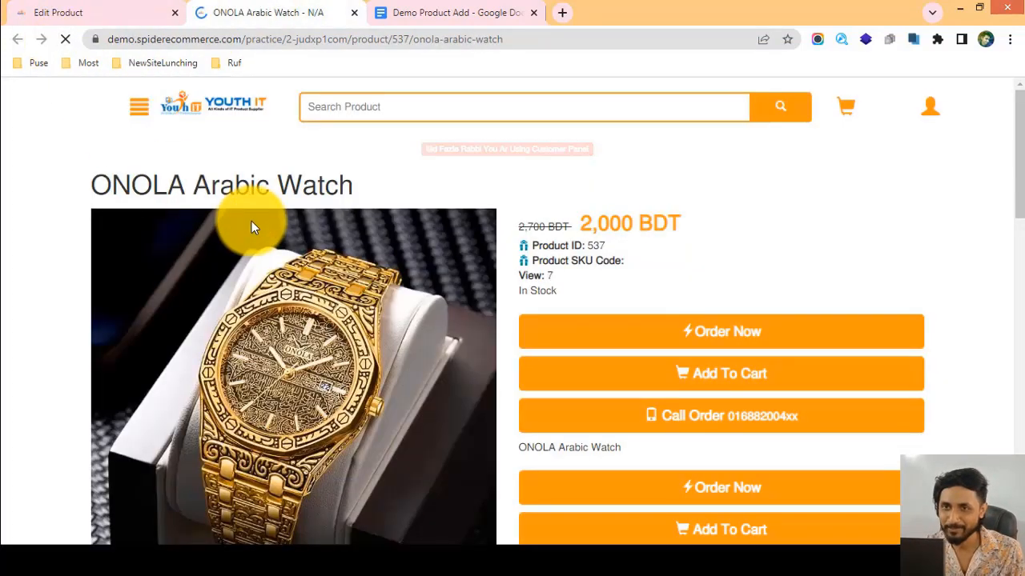
{"action": "scroll", "coordinate": [251, 221], "scroll_direction": "down", "scroll_amount": 6}
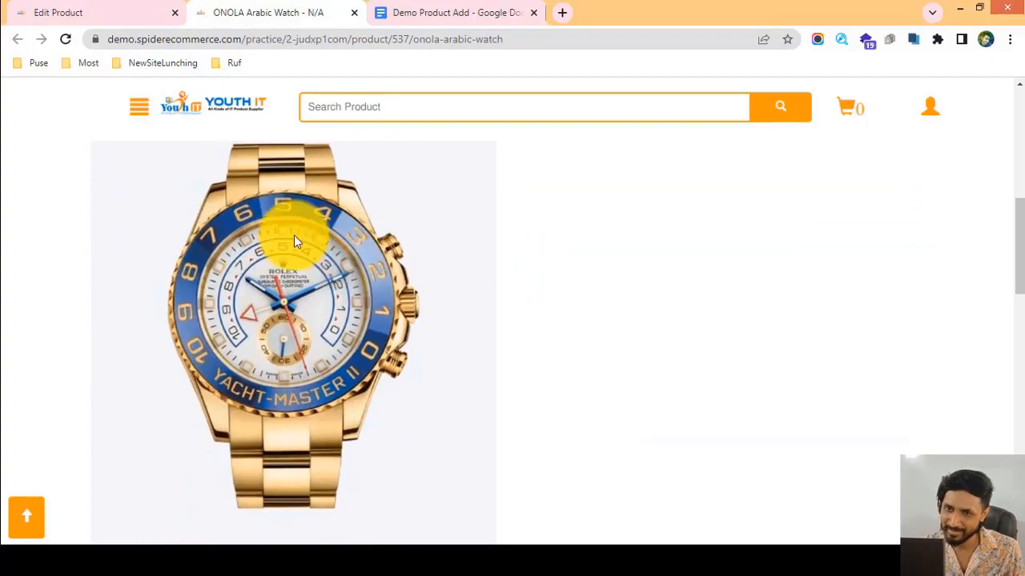
{"action": "scroll", "coordinate": [276, 246], "scroll_direction": "up", "scroll_amount": 6}
{"action": "scroll", "coordinate": [280, 223], "scroll_direction": "down", "scroll_amount": 7}
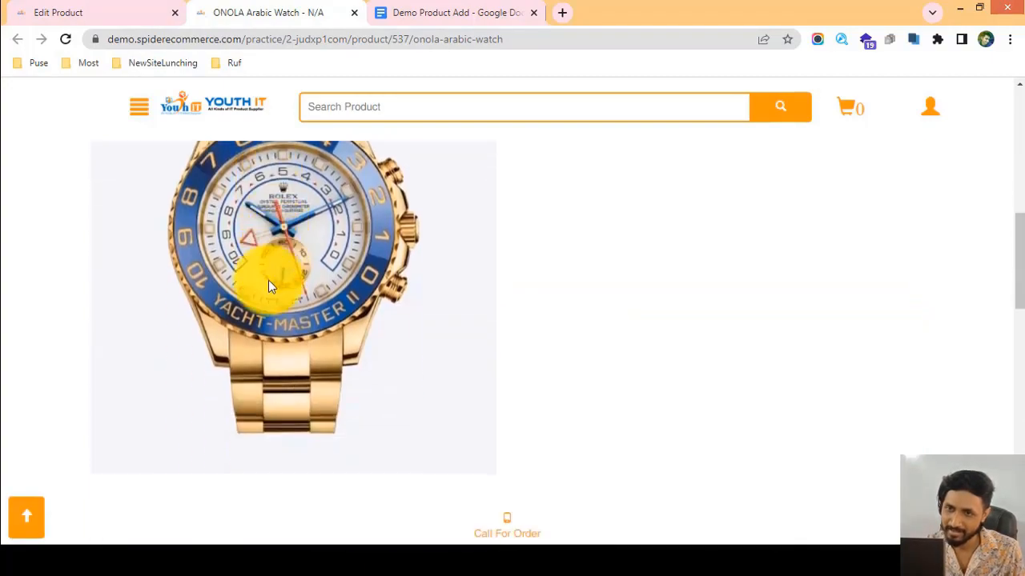
{"action": "scroll", "coordinate": [268, 309], "scroll_direction": "up", "scroll_amount": 2}
Upload 3.jpg from the Product 1 folder into the edit form's third image slot.
{"action": "left_click", "coordinate": [160, 10]}
{"action": "scroll", "coordinate": [352, 328], "scroll_direction": "down", "scroll_amount": 2}
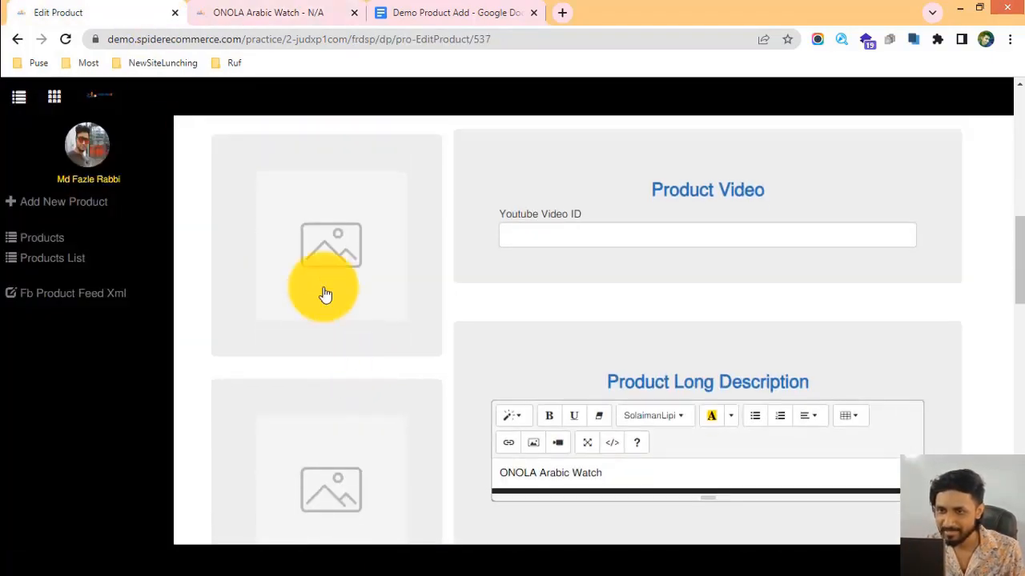
{"action": "left_click", "coordinate": [318, 246]}
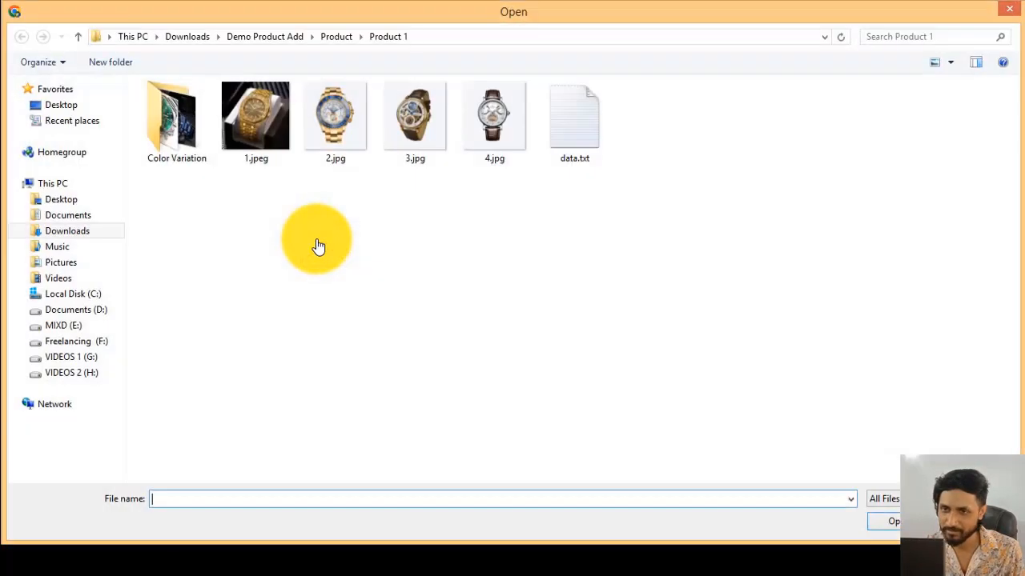
{"action": "left_click", "coordinate": [415, 120]}
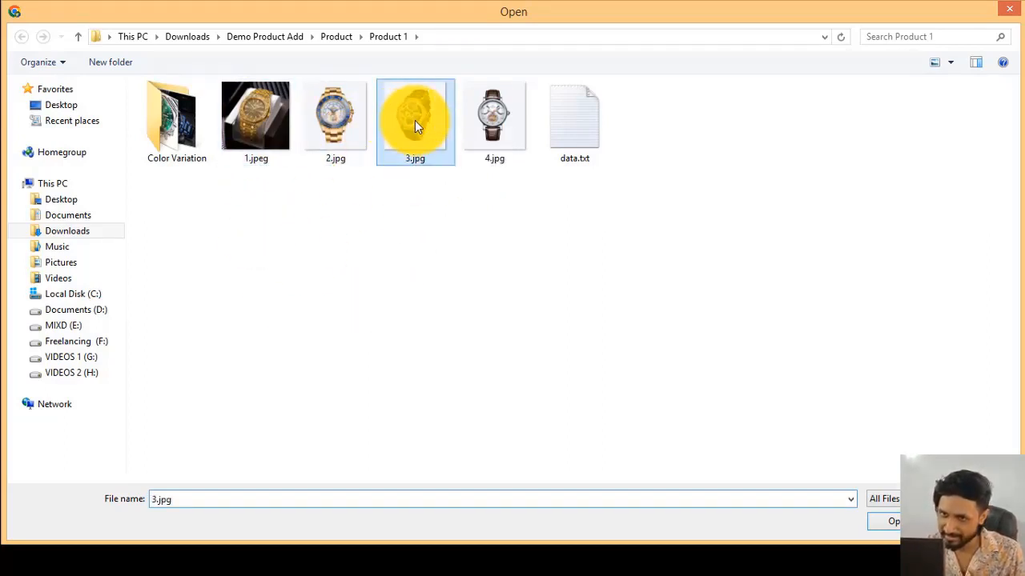
{"action": "left_click", "coordinate": [894, 520]}
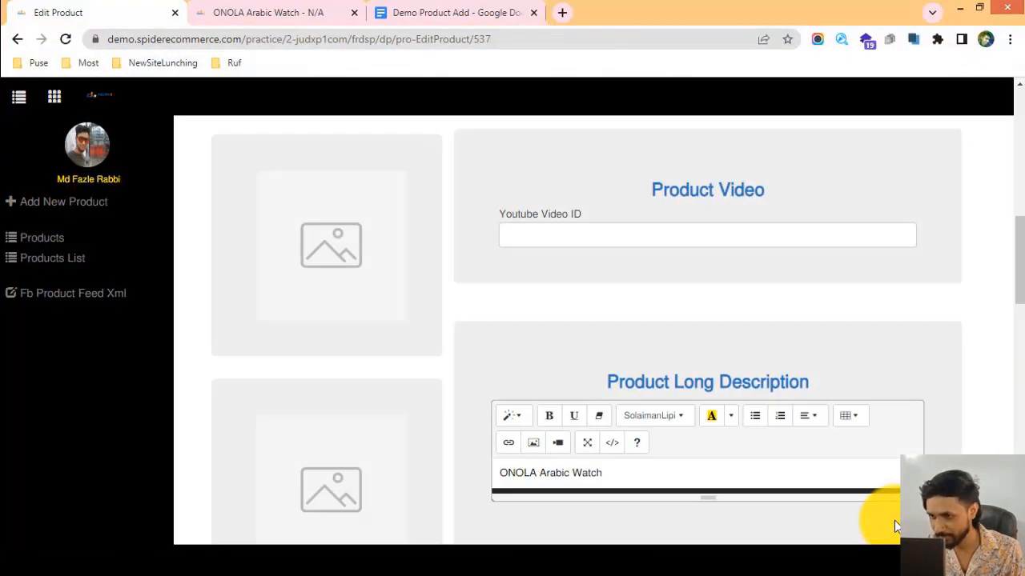
{"action": "scroll", "coordinate": [331, 376], "scroll_direction": "up", "scroll_amount": 3}
{"action": "scroll", "coordinate": [334, 383], "scroll_direction": "down", "scroll_amount": 1}
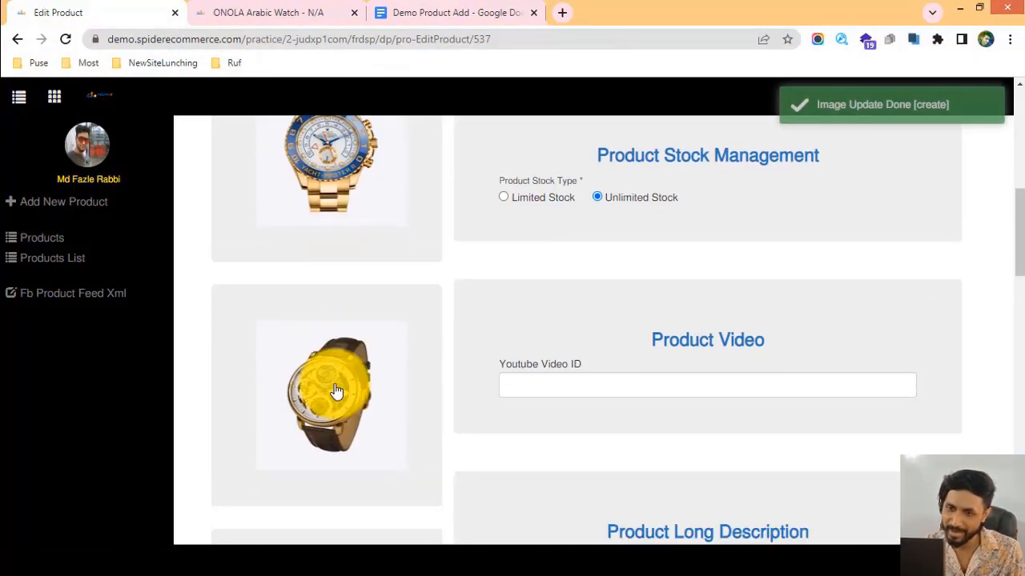
Look over the edit form's image slots from the main image to the fourth slot.
{"action": "scroll", "coordinate": [335, 384], "scroll_direction": "down", "scroll_amount": 1}
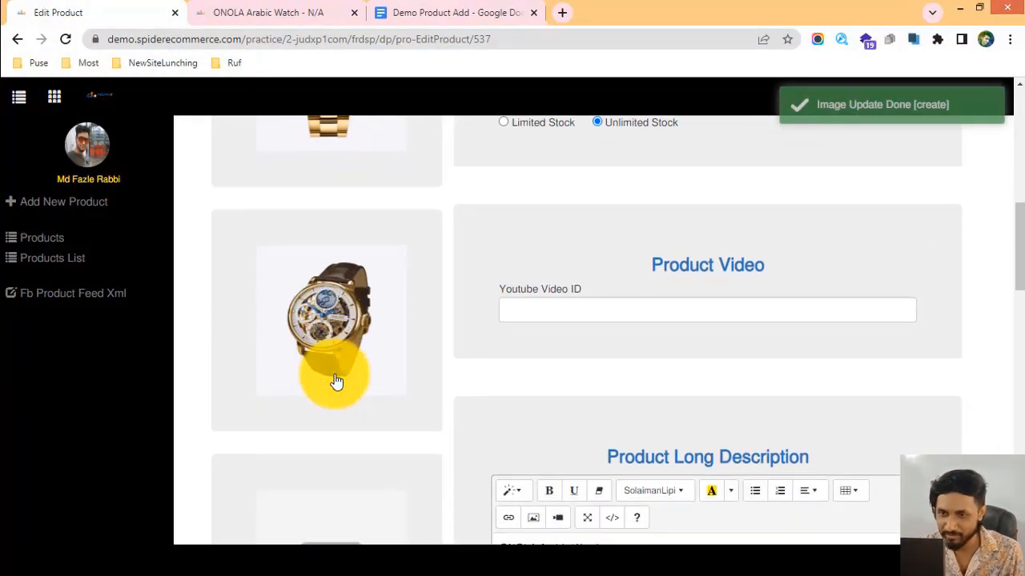
{"action": "scroll", "coordinate": [335, 376], "scroll_direction": "up", "scroll_amount": 2}
{"action": "scroll", "coordinate": [334, 373], "scroll_direction": "down", "scroll_amount": 3}
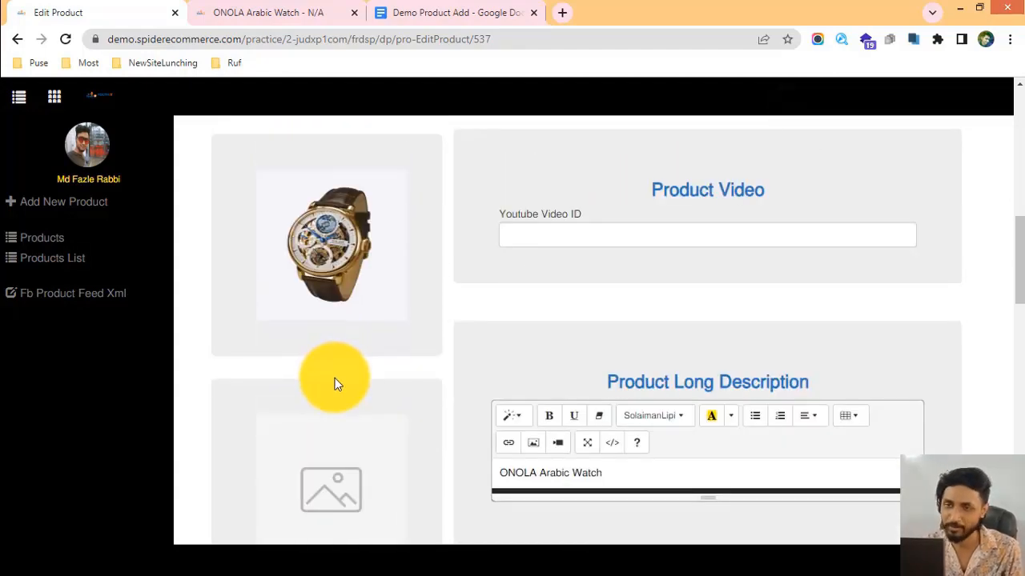
{"action": "scroll", "coordinate": [335, 378], "scroll_direction": "up", "scroll_amount": 3}
{"action": "scroll", "coordinate": [334, 379], "scroll_direction": "up", "scroll_amount": 2}
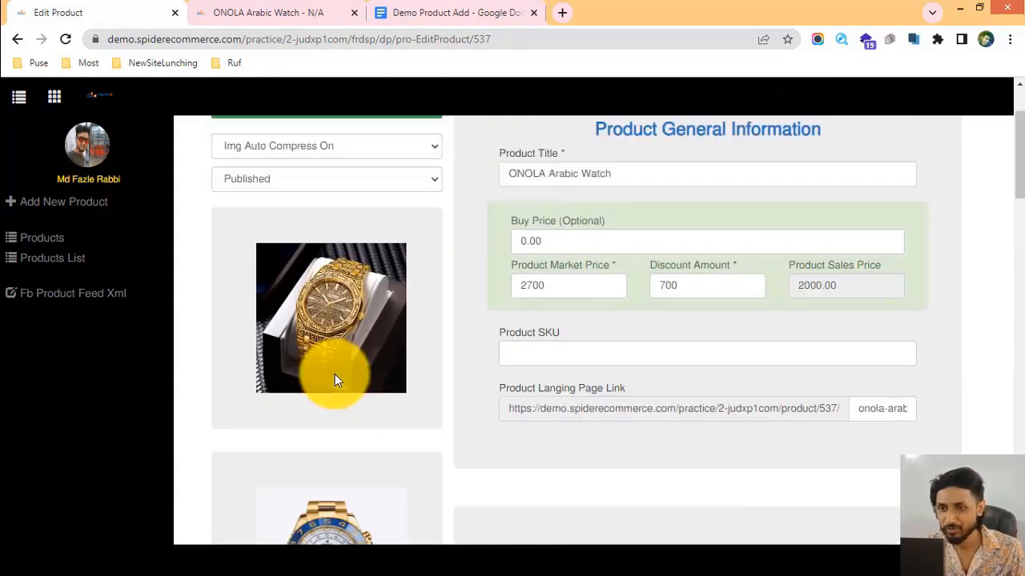
{"action": "scroll", "coordinate": [335, 382], "scroll_direction": "down", "scroll_amount": 3}
{"action": "scroll", "coordinate": [336, 328], "scroll_direction": "up", "scroll_amount": 1}
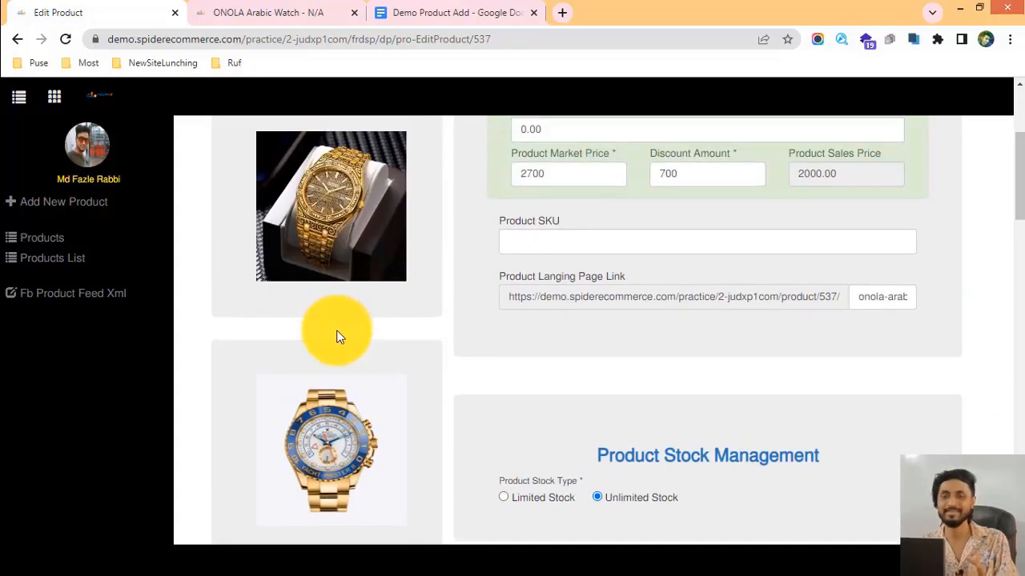
{"action": "scroll", "coordinate": [336, 326], "scroll_direction": "down", "scroll_amount": 3}
{"action": "scroll", "coordinate": [335, 321], "scroll_direction": "down", "scroll_amount": 3}
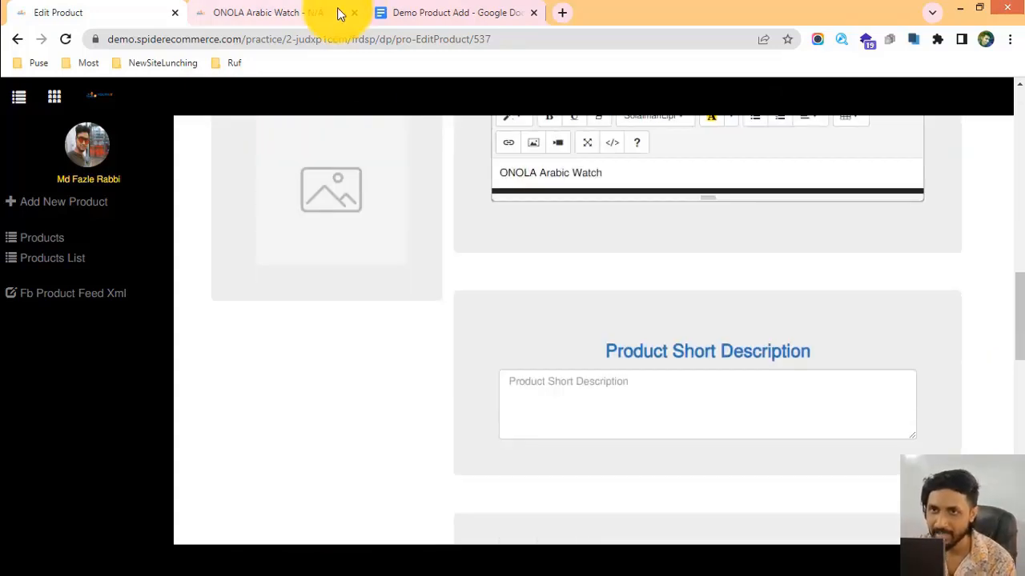
Reload the product's landing page and check the third image beneath the second one.
{"action": "left_click", "coordinate": [339, 12]}
{"action": "scroll", "coordinate": [304, 251], "scroll_direction": "down", "scroll_amount": 12}
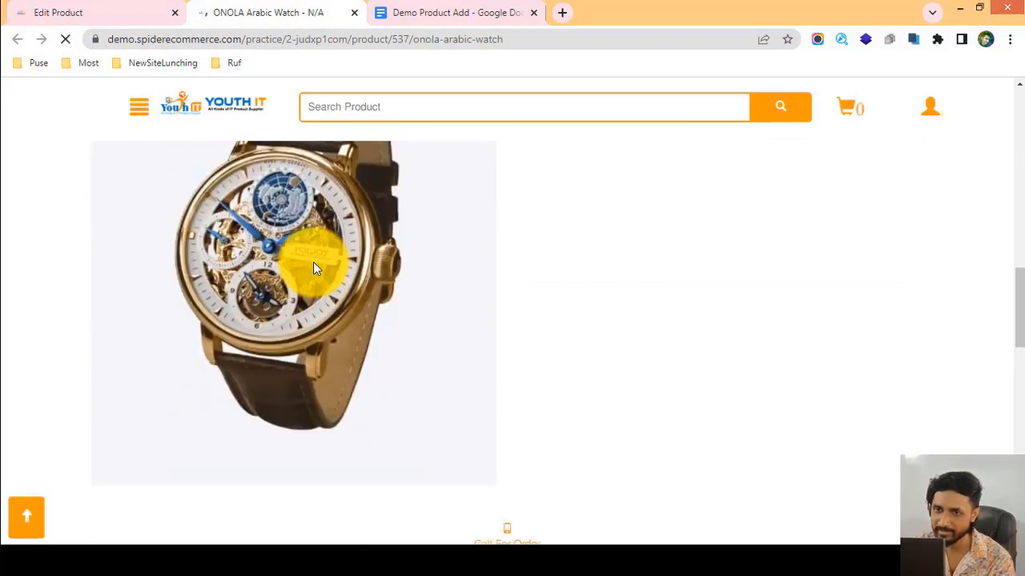
{"action": "scroll", "coordinate": [307, 267], "scroll_direction": "up", "scroll_amount": 6}
{"action": "scroll", "coordinate": [314, 297], "scroll_direction": "up", "scroll_amount": 9}
Upload 4.jpg from the Product 1 folder into the edit form's fourth image slot and check the image column.
{"action": "left_click", "coordinate": [96, 13]}
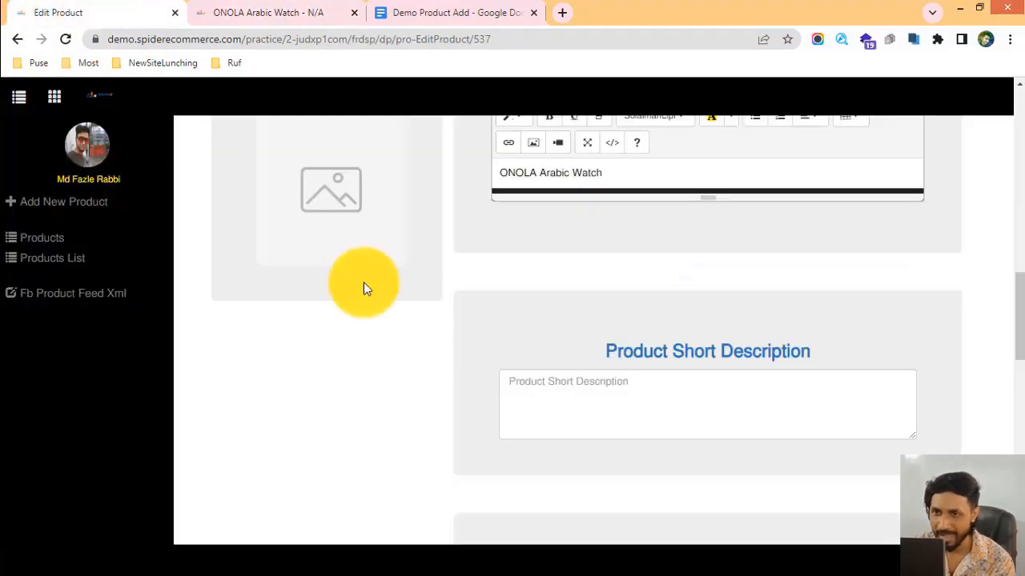
{"action": "scroll", "coordinate": [362, 288], "scroll_direction": "down", "scroll_amount": 6}
{"action": "scroll", "coordinate": [358, 314], "scroll_direction": "up", "scroll_amount": 6}
{"action": "scroll", "coordinate": [336, 317], "scroll_direction": "up", "scroll_amount": 3}
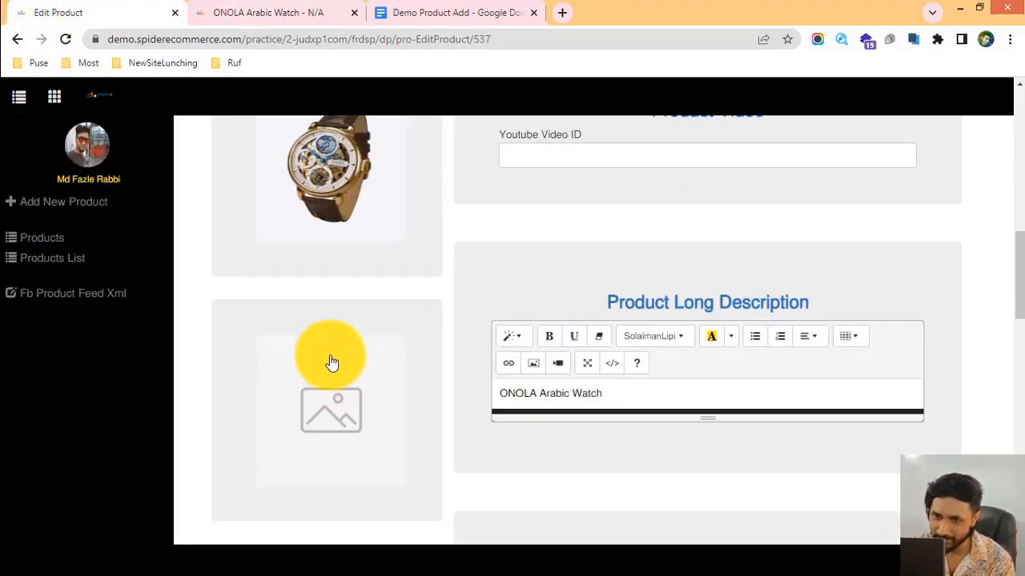
{"action": "scroll", "coordinate": [332, 361], "scroll_direction": "down", "scroll_amount": 1}
{"action": "left_click", "coordinate": [328, 323]}
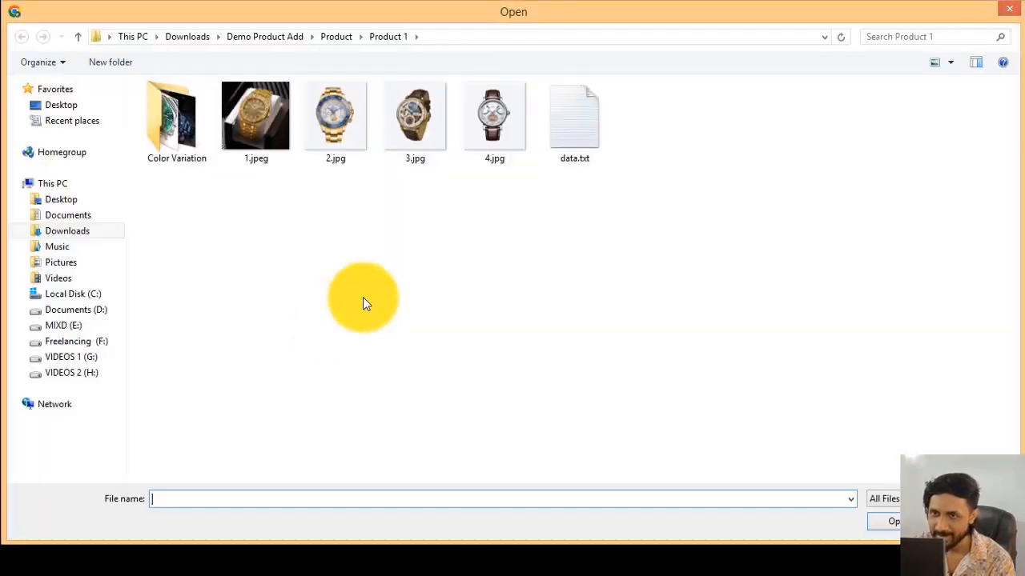
{"action": "double_click", "coordinate": [498, 106]}
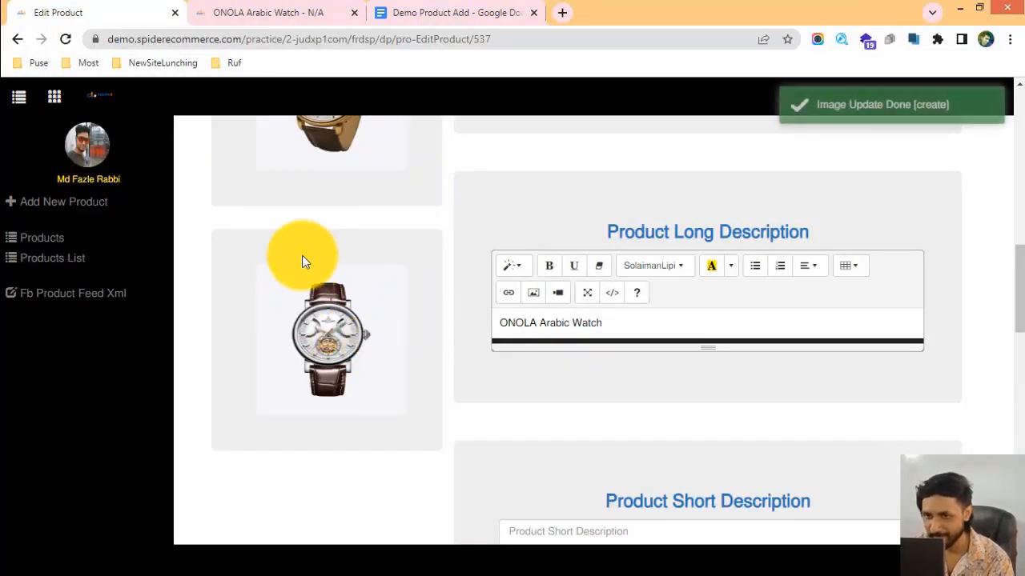
{"action": "scroll", "coordinate": [312, 272], "scroll_direction": "up", "scroll_amount": 5}
{"action": "scroll", "coordinate": [328, 288], "scroll_direction": "down", "scroll_amount": 9}
{"action": "scroll", "coordinate": [336, 292], "scroll_direction": "up", "scroll_amount": 5}
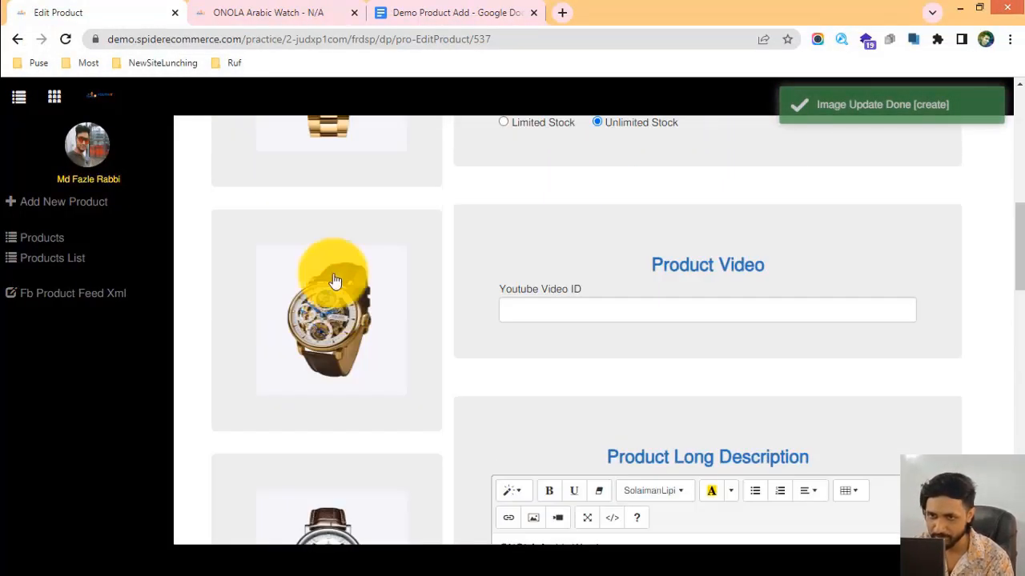
Reload the product's landing page and examine the title and all the product images in order.
{"action": "left_click", "coordinate": [246, 13]}
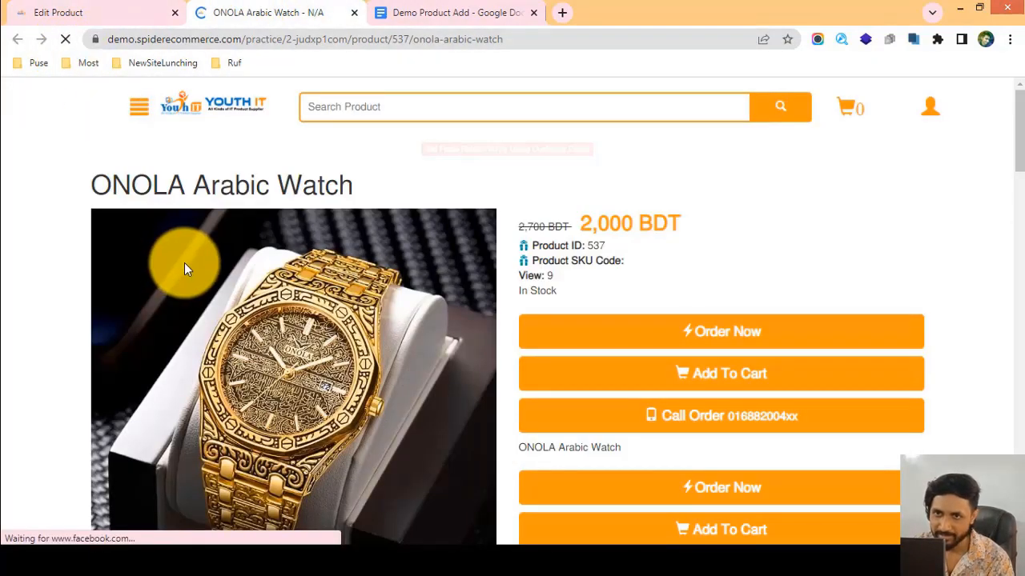
{"action": "scroll", "coordinate": [280, 280], "scroll_direction": "down", "scroll_amount": 10}
{"action": "scroll", "coordinate": [281, 290], "scroll_direction": "up", "scroll_amount": 15}
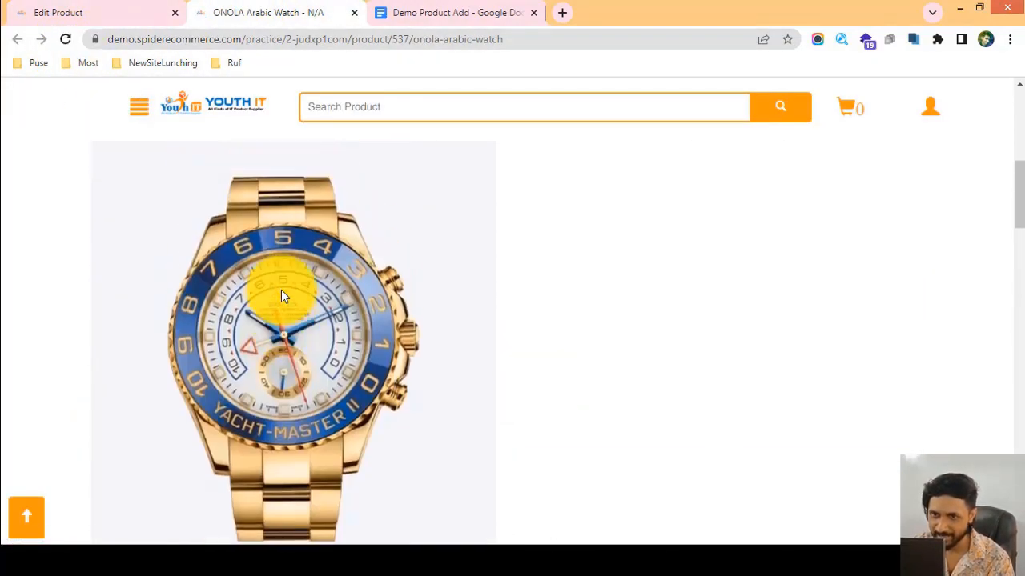
{"action": "scroll", "coordinate": [279, 285], "scroll_direction": "down", "scroll_amount": 12}
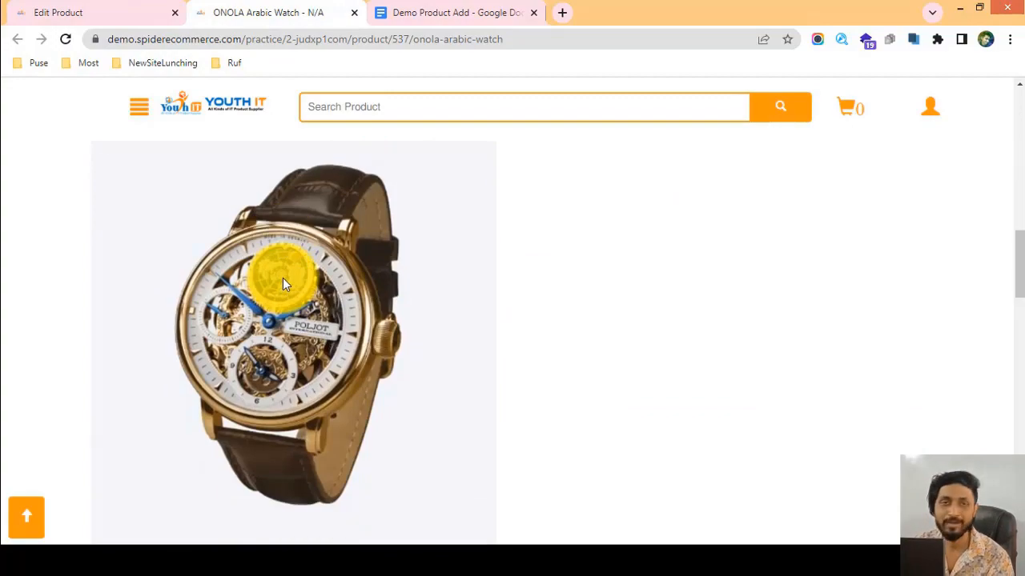
{"action": "scroll", "coordinate": [279, 304], "scroll_direction": "down", "scroll_amount": 5}
{"action": "scroll", "coordinate": [280, 306], "scroll_direction": "down", "scroll_amount": 2}
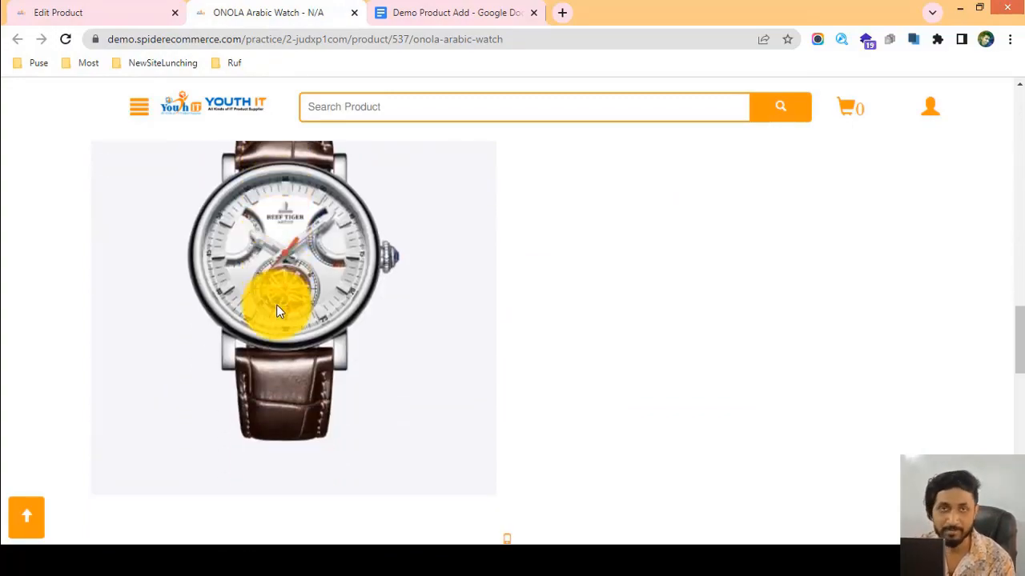
{"action": "scroll", "coordinate": [278, 300], "scroll_direction": "up", "scroll_amount": 15}
{"action": "scroll", "coordinate": [284, 297], "scroll_direction": "down", "scroll_amount": 10}
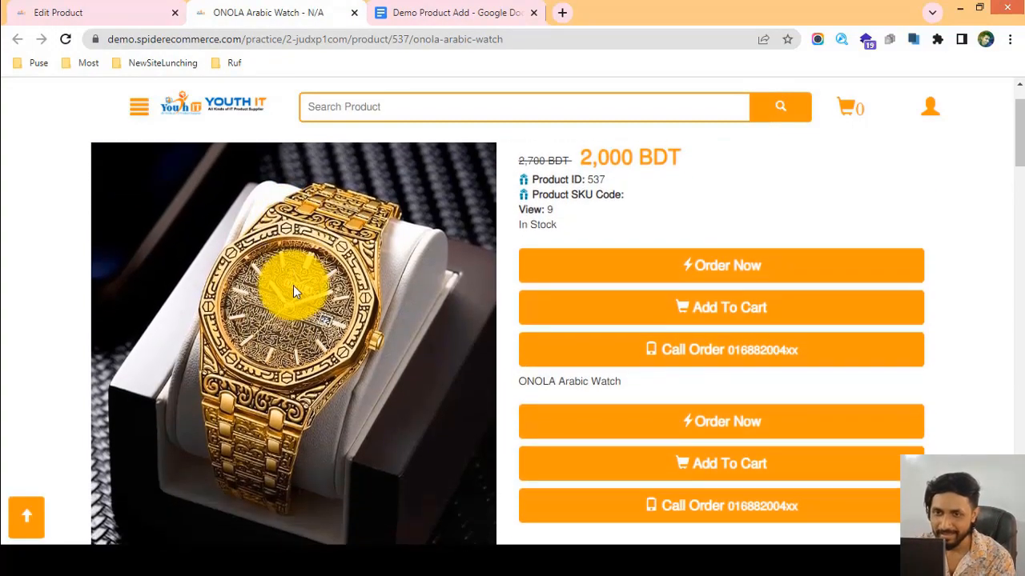
{"action": "scroll", "coordinate": [290, 304], "scroll_direction": "up", "scroll_amount": 10}
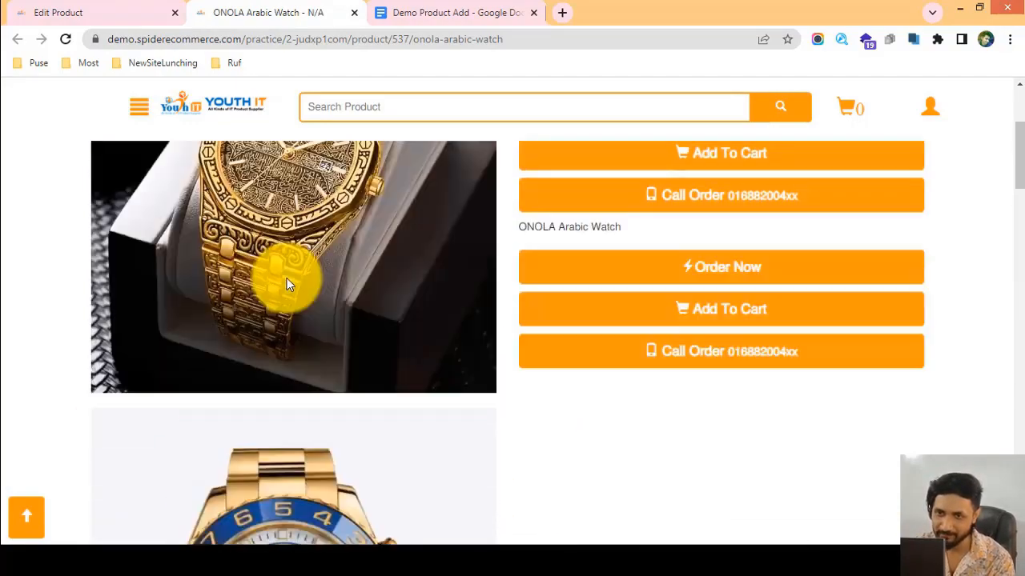
{"action": "left_click_drag", "start_coordinate": [138, 182], "coordinate": [248, 326]}
{"action": "scroll", "coordinate": [264, 323], "scroll_direction": "down", "scroll_amount": 15}
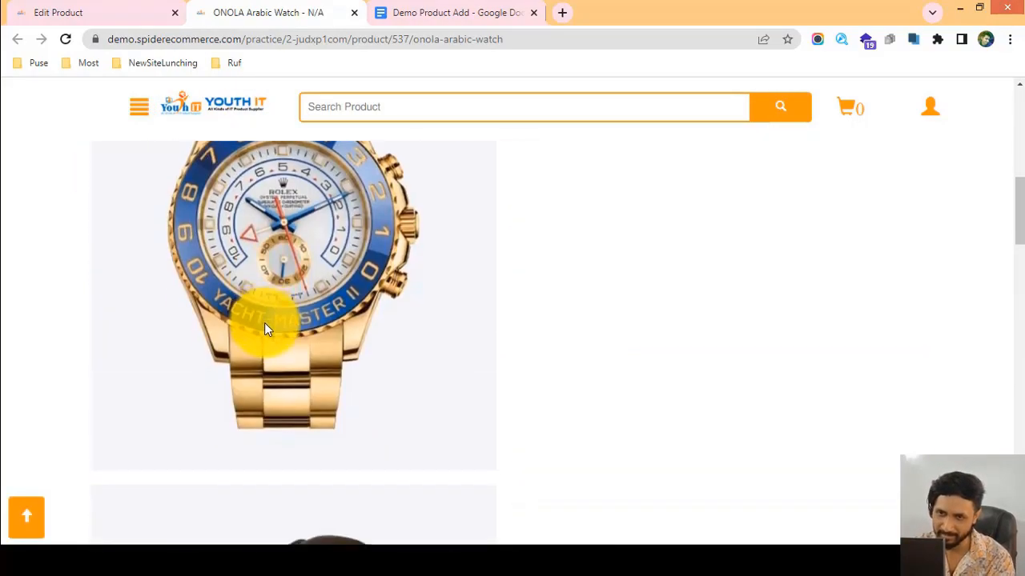
{"action": "scroll", "coordinate": [267, 328], "scroll_direction": "up", "scroll_amount": 15}
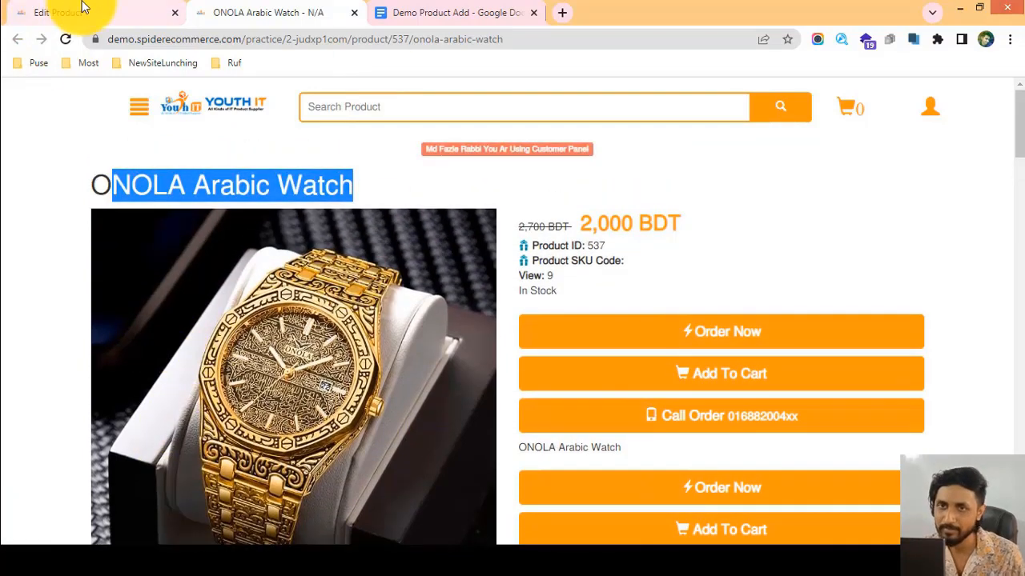
Return to the edit form and review its image slots, general information and Others Fields section.
{"action": "left_click", "coordinate": [84, 8]}
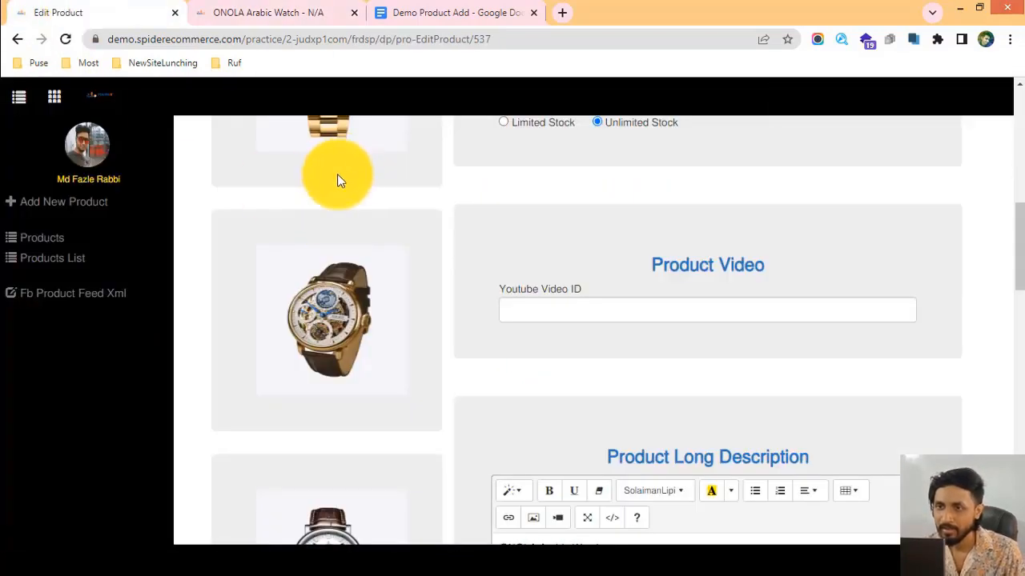
{"action": "scroll", "coordinate": [365, 287], "scroll_direction": "up", "scroll_amount": 10}
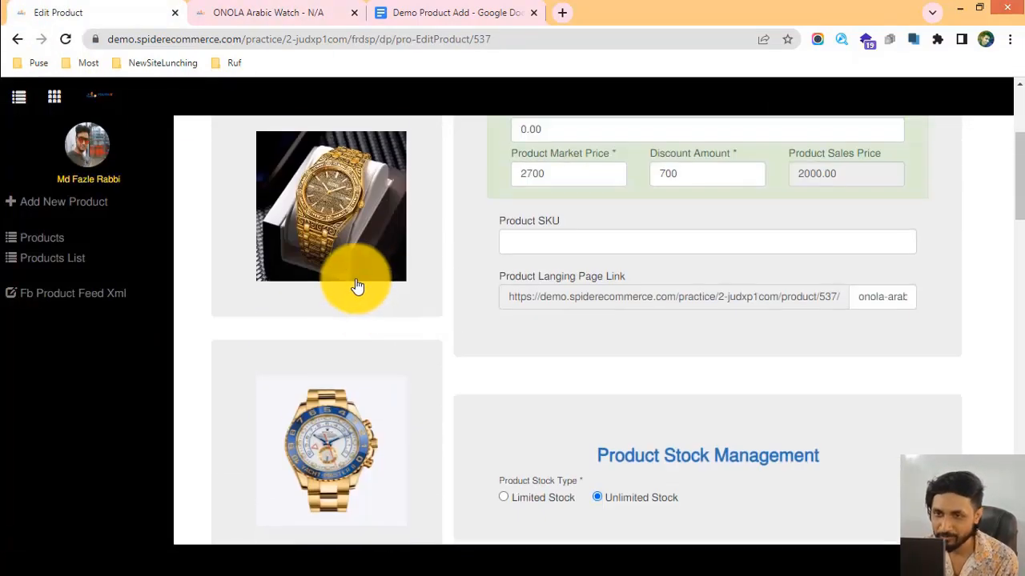
{"action": "scroll", "coordinate": [349, 286], "scroll_direction": "down", "scroll_amount": 4}
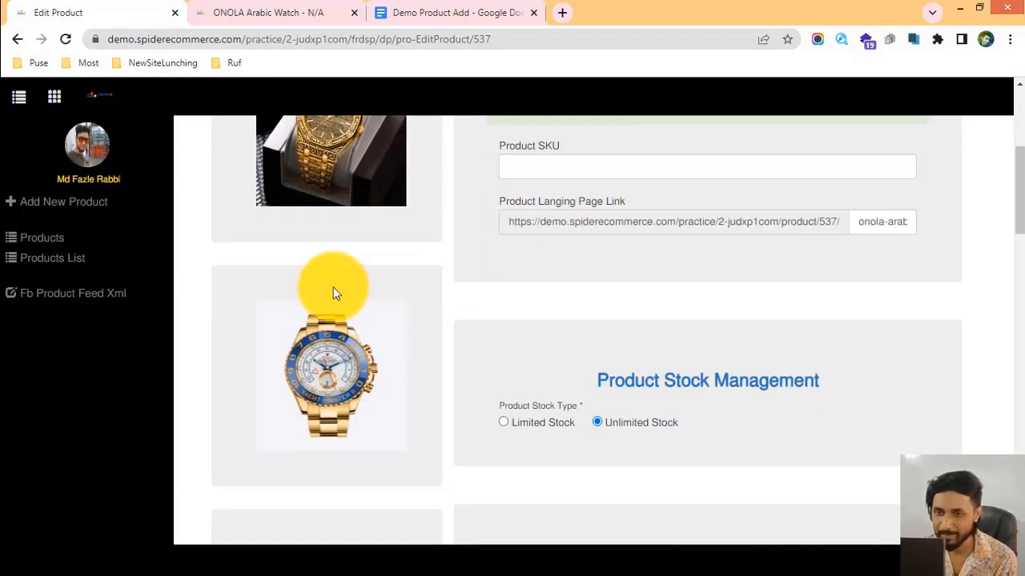
{"action": "scroll", "coordinate": [330, 301], "scroll_direction": "down", "scroll_amount": 2}
{"action": "scroll", "coordinate": [324, 308], "scroll_direction": "up", "scroll_amount": 5}
{"action": "scroll", "coordinate": [318, 309], "scroll_direction": "down", "scroll_amount": 2}
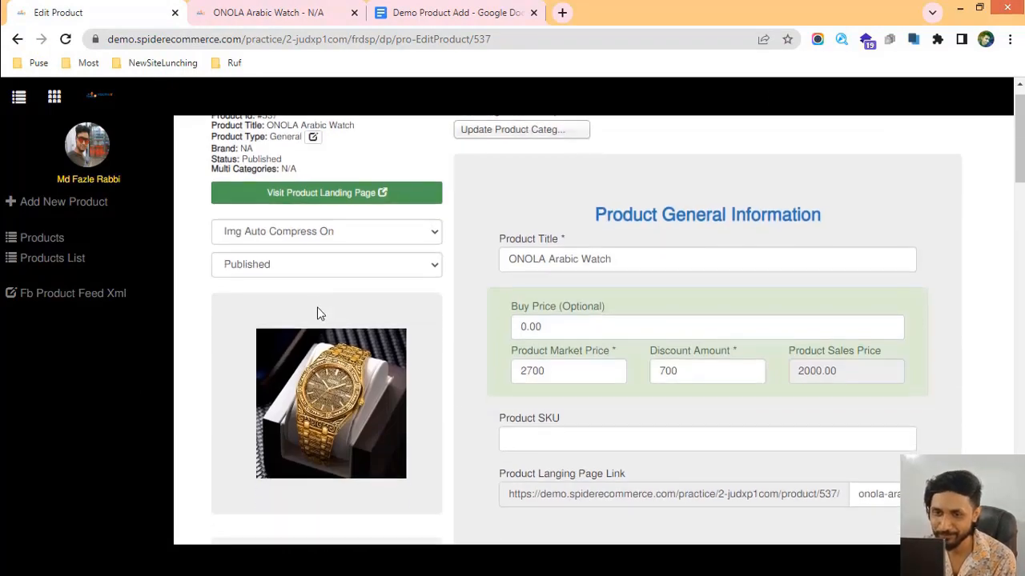
{"action": "scroll", "coordinate": [317, 312], "scroll_direction": "down", "scroll_amount": 2}
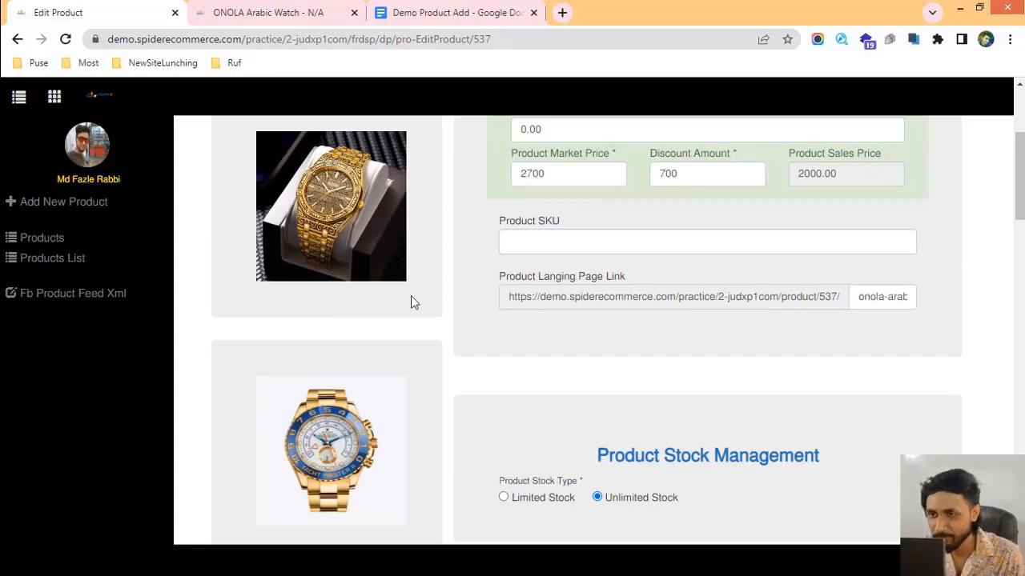
{"action": "scroll", "coordinate": [304, 325], "scroll_direction": "down", "scroll_amount": 4}
{"action": "scroll", "coordinate": [330, 317], "scroll_direction": "up", "scroll_amount": 6}
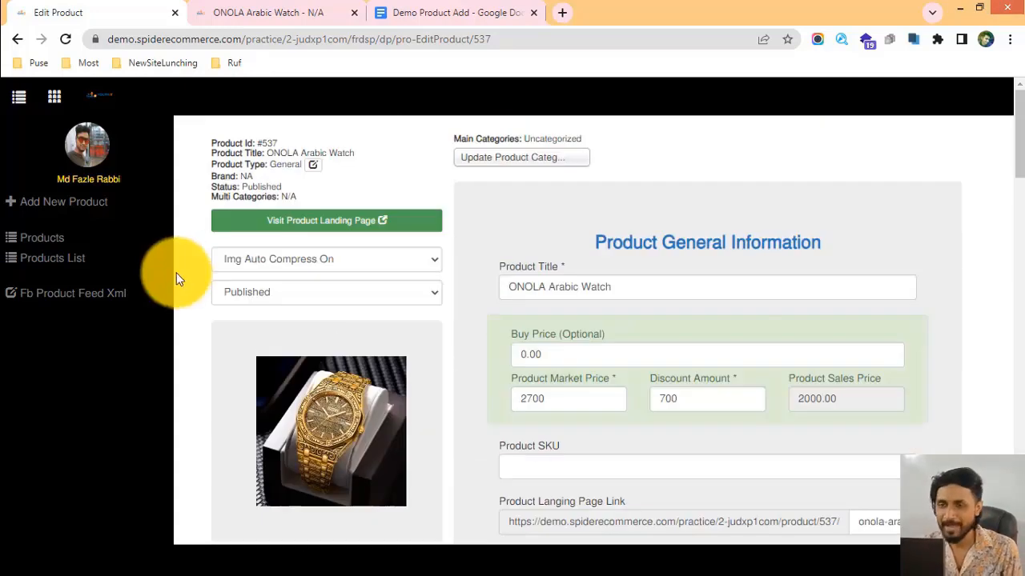
{"action": "scroll", "coordinate": [243, 350], "scroll_direction": "down", "scroll_amount": 10}
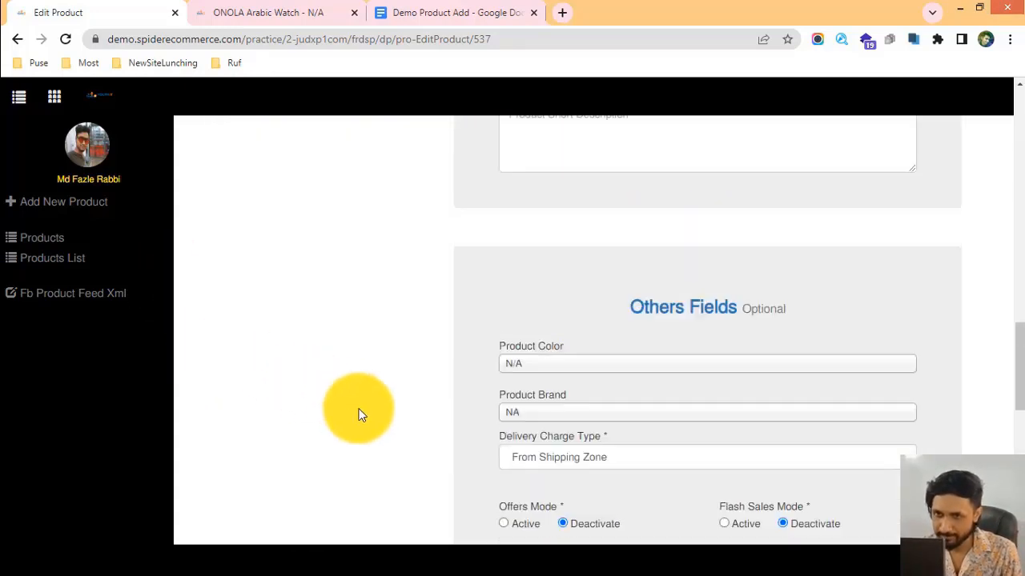